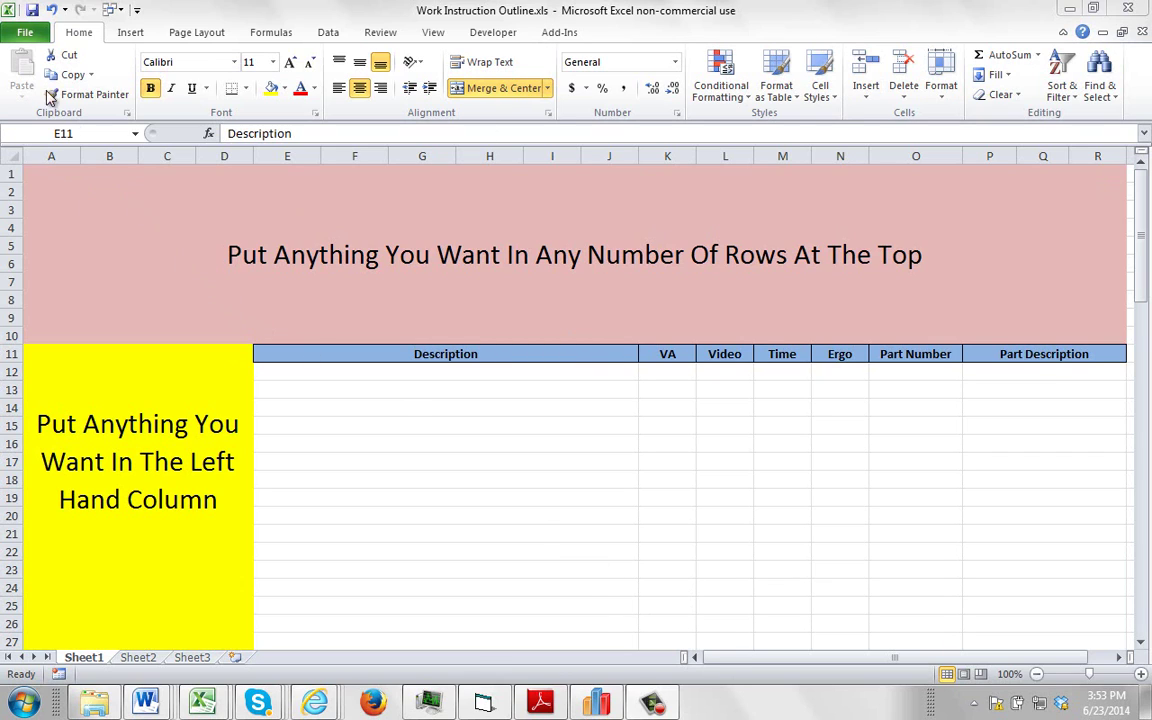
# - Close the Work Instruction Outline.xls workbook
pyautogui.click(39, 41)
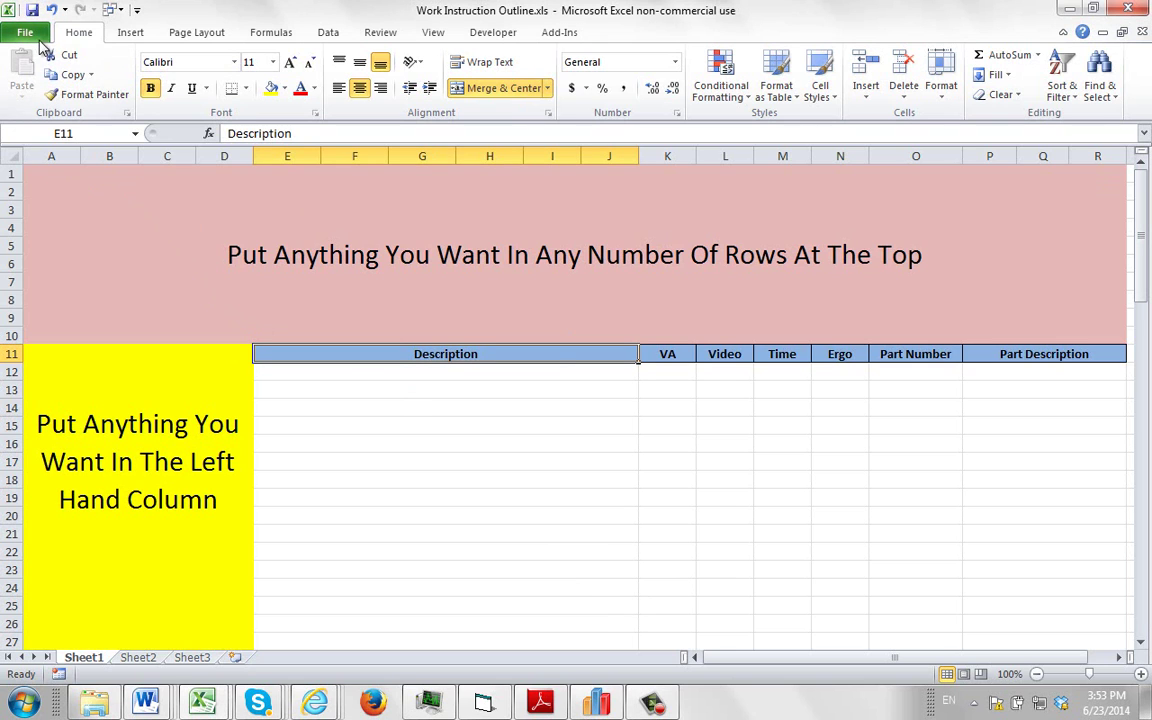
pyautogui.click(25, 32)
pyautogui.click(47, 128)
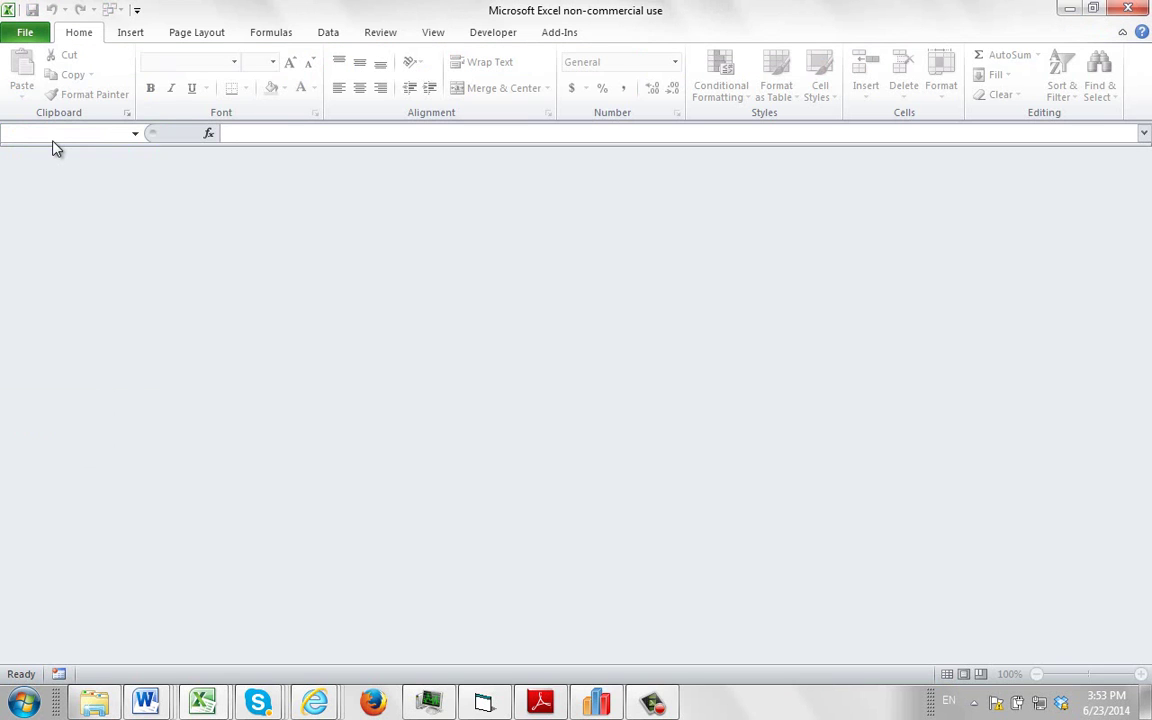
# - Switch to the Balance program and start adding a new work instructions template from its default settings
pyautogui.click(599, 704)
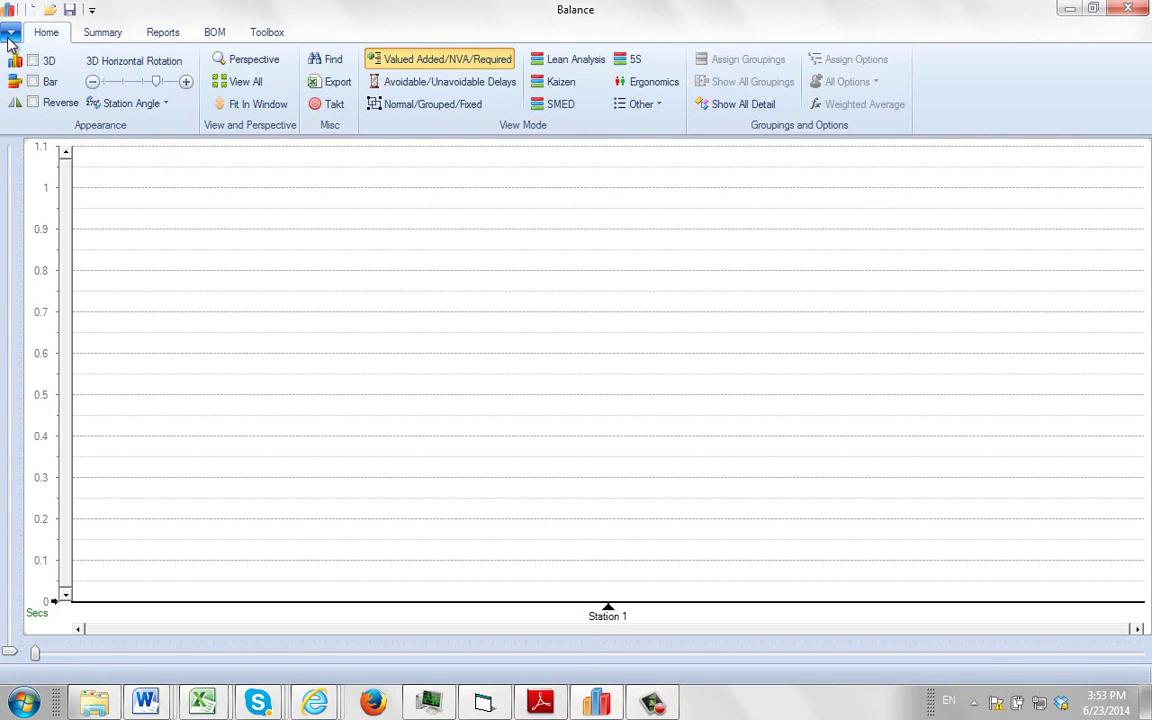
pyautogui.click(11, 34)
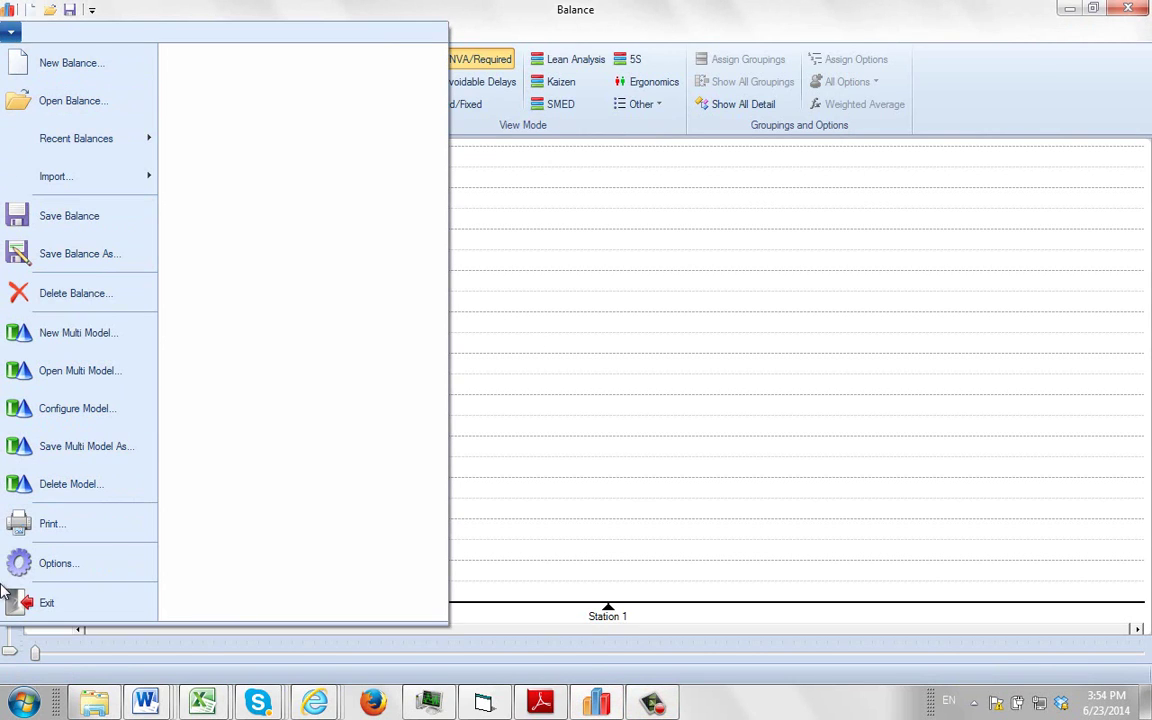
pyautogui.click(60, 565)
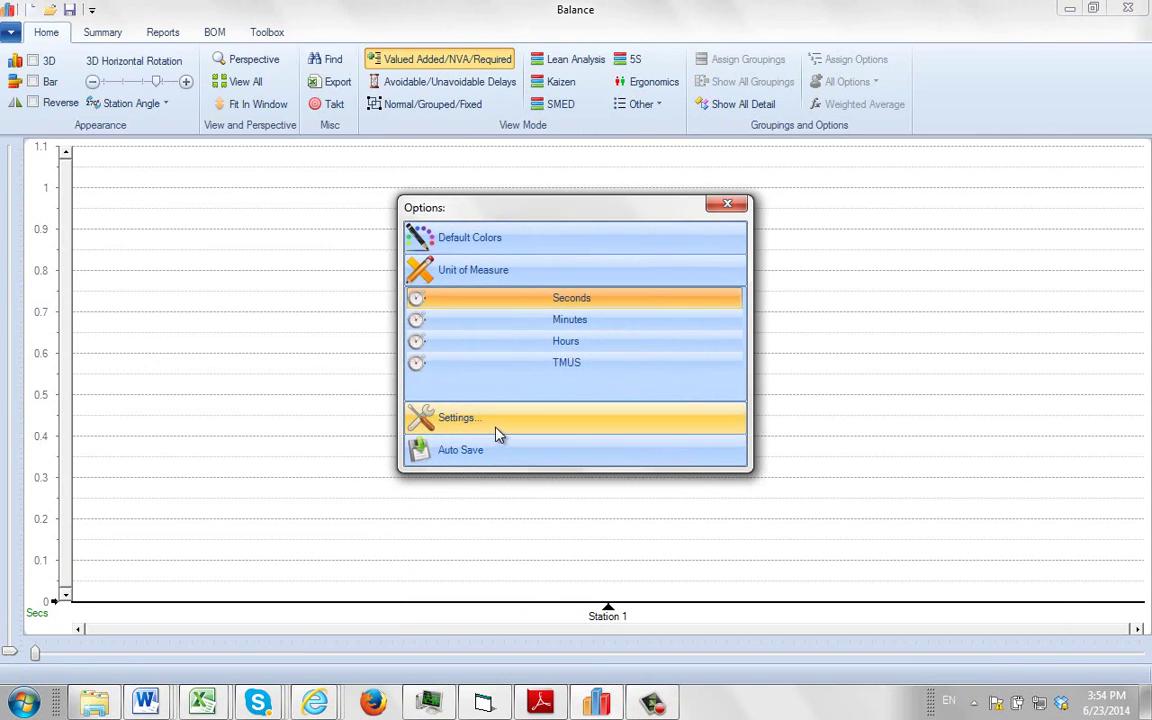
pyautogui.click(495, 426)
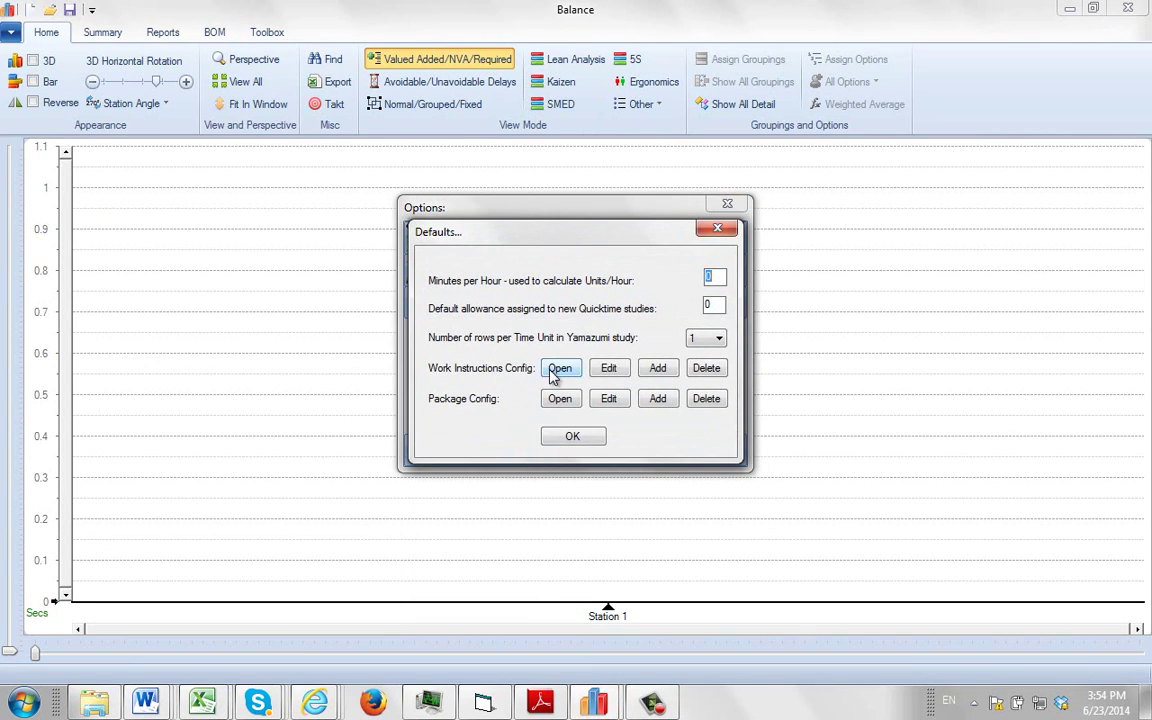
pyautogui.click(658, 369)
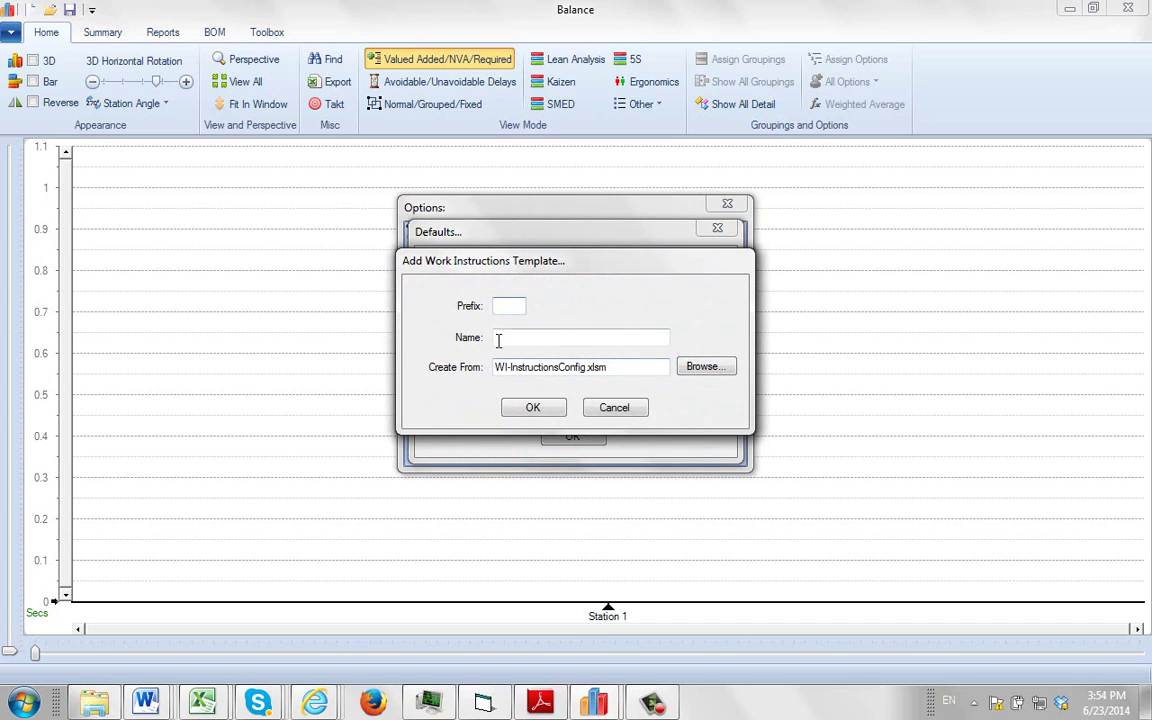
# - Create the work instructions template from WI-InstructionsConfig.xlsm with the prefix DEMO1 and a sample work instructions name
pyautogui.click(508, 311)
pyautogui.write('DEMO1')
pyautogui.click(515, 335)
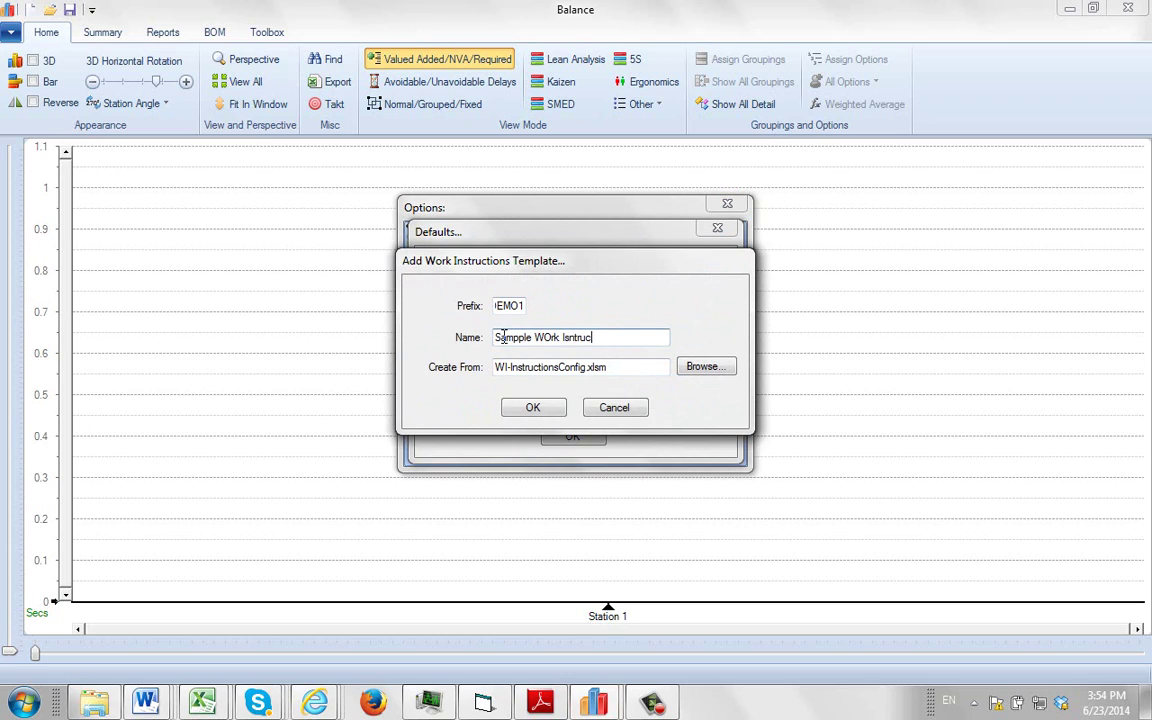
pyautogui.click(551, 336)
pyautogui.press('BackSpace')
pyautogui.click(541, 410)
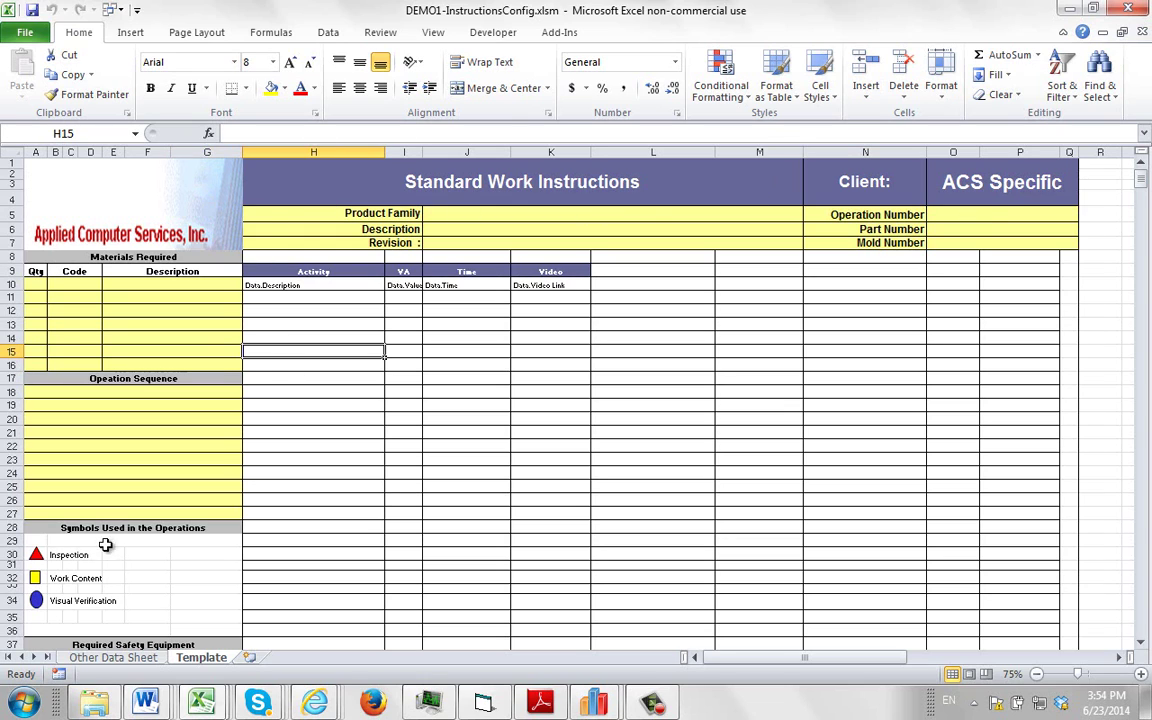
pyautogui.moveTo(90, 553); pyautogui.dragTo(90, 603)
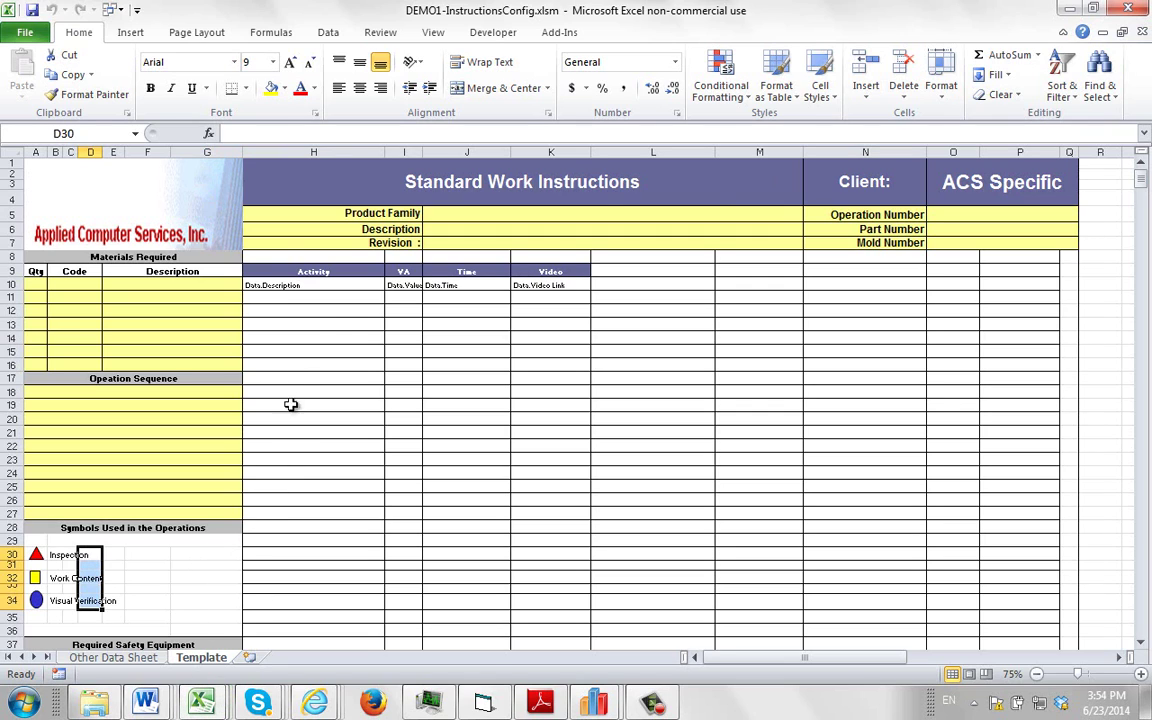
pyautogui.click(372, 338)
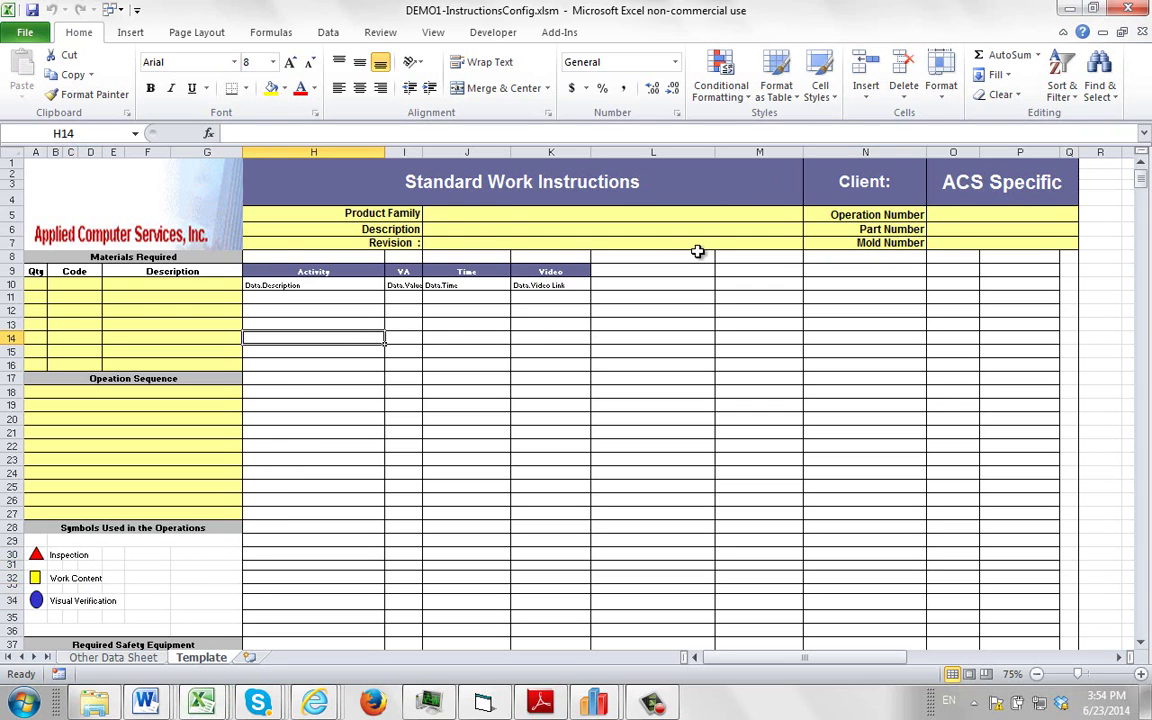
# - Open Work Instruction Outline.xls from the Templates folder inside Documents, Applied Computer Services
pyautogui.click(20, 38)
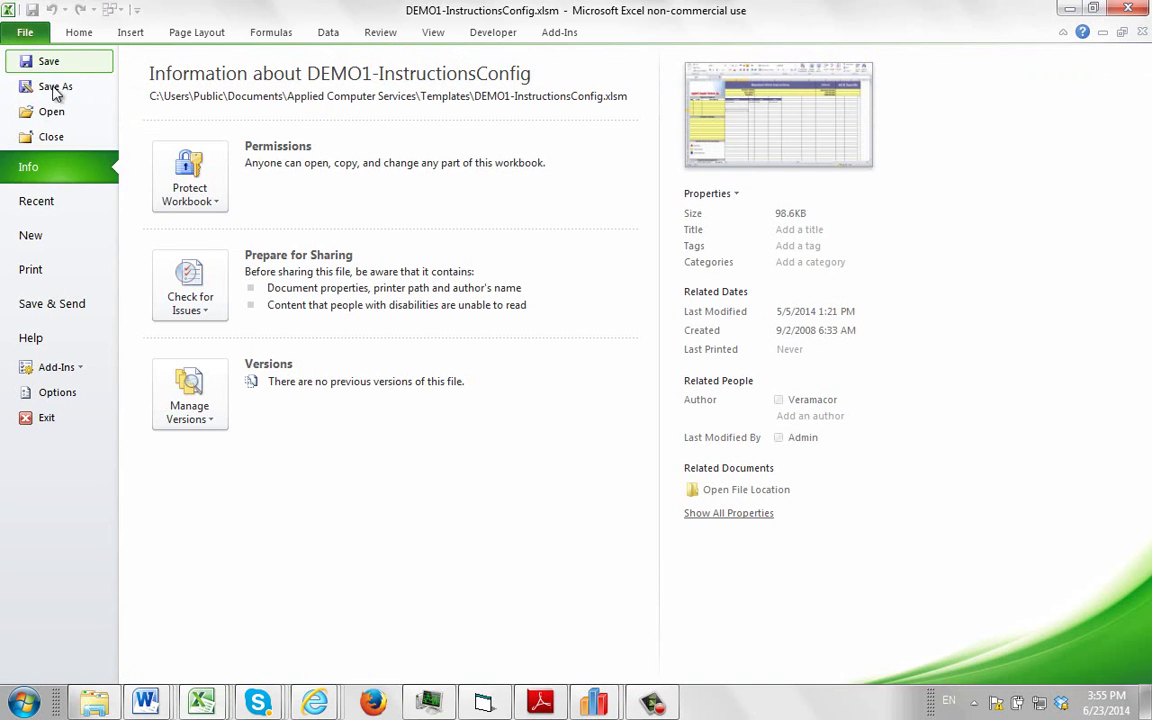
pyautogui.click(52, 112)
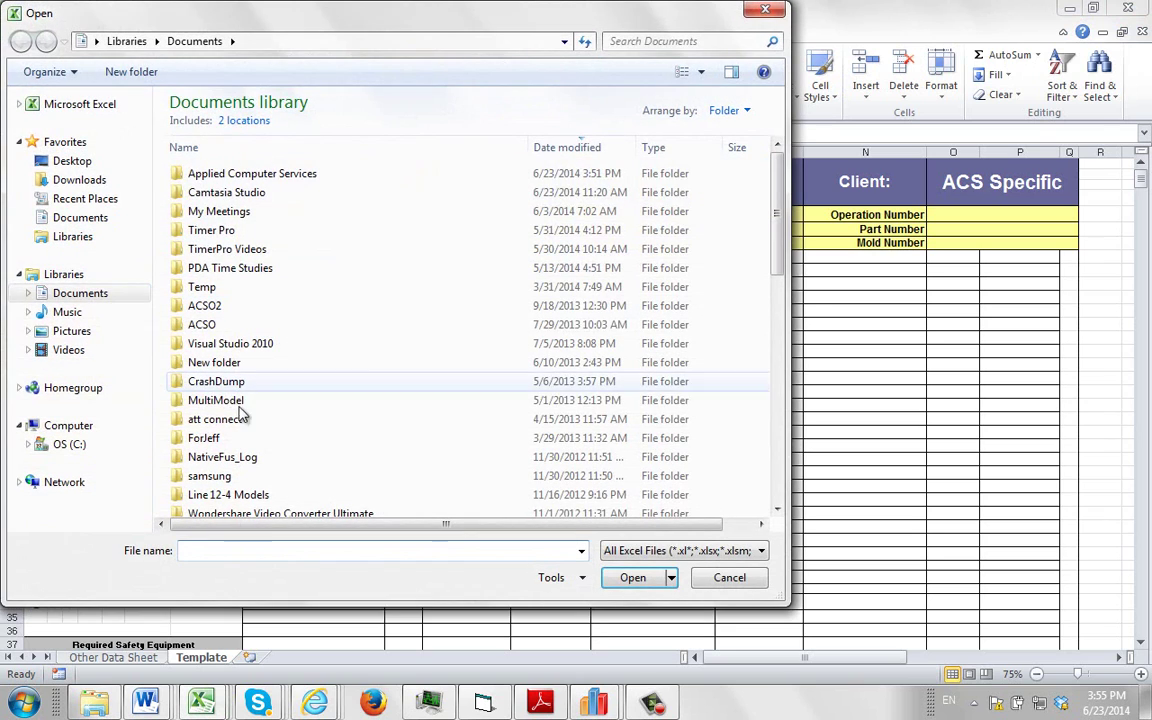
pyautogui.doubleClick(222, 180)
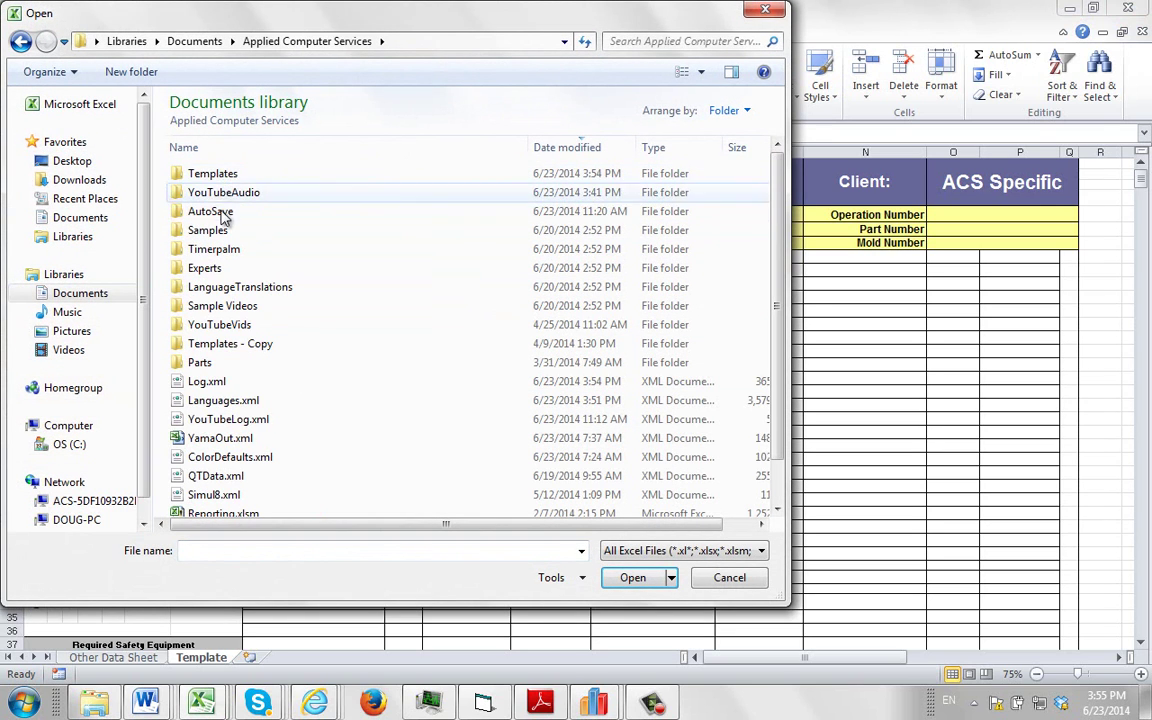
pyautogui.doubleClick(222, 178)
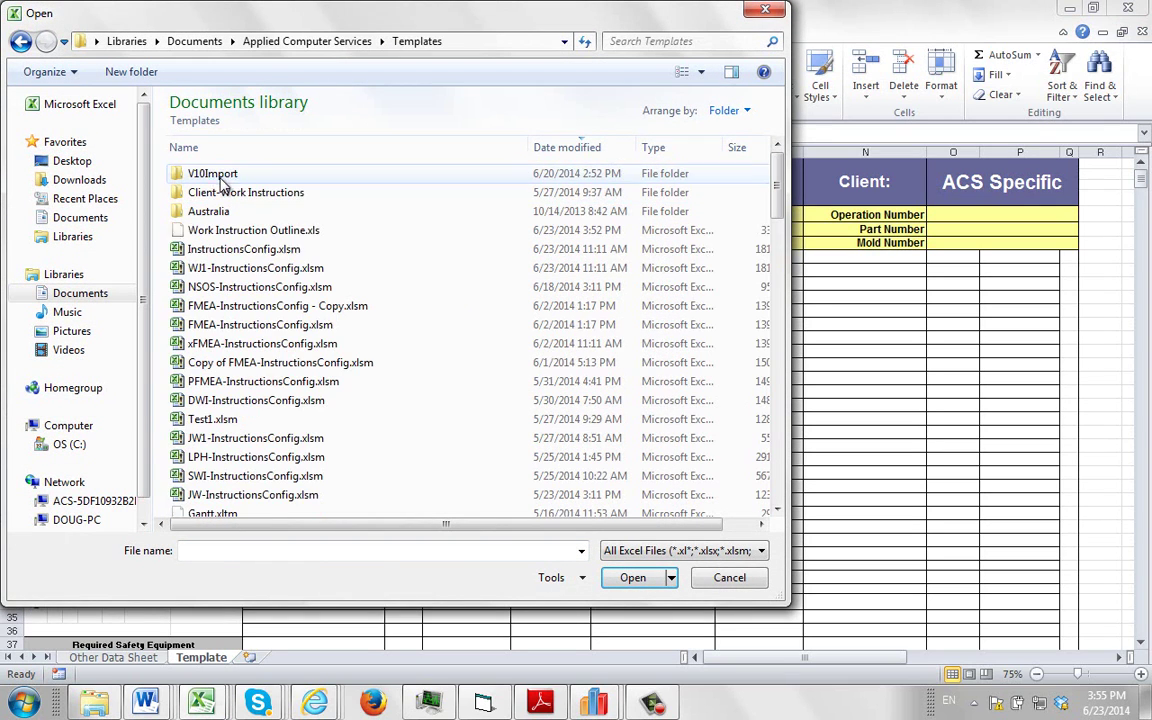
pyautogui.click(568, 148)
pyautogui.click(550, 150)
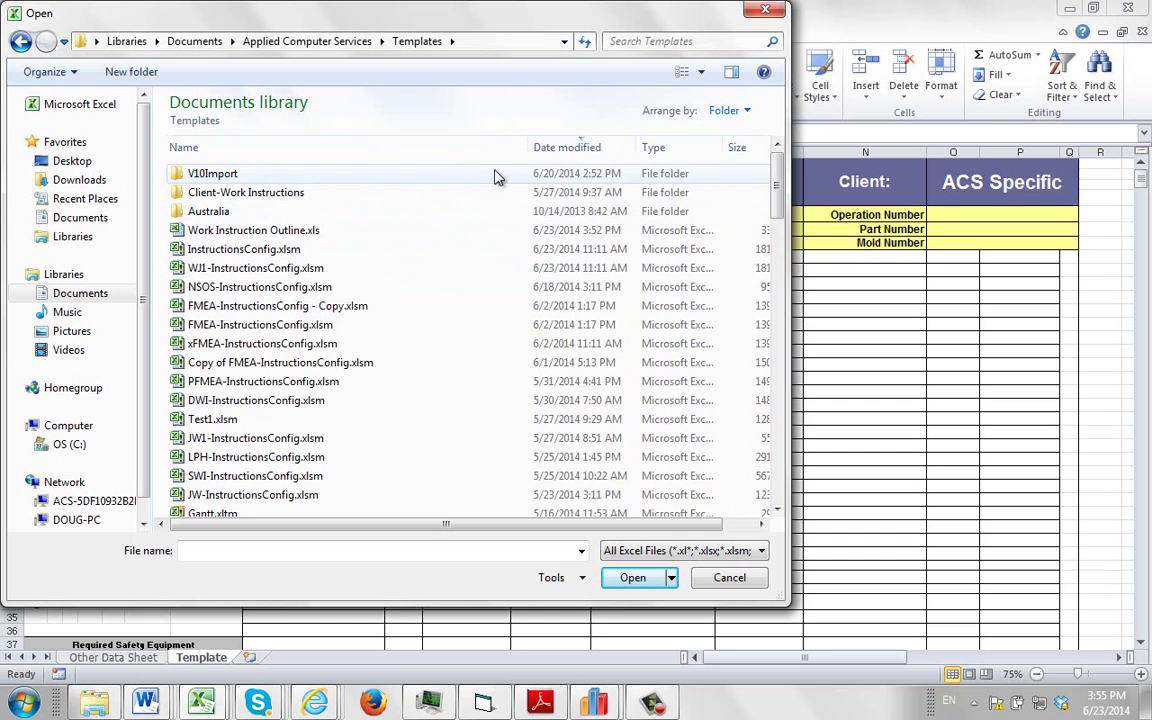
pyautogui.click(262, 231)
pyautogui.click(620, 577)
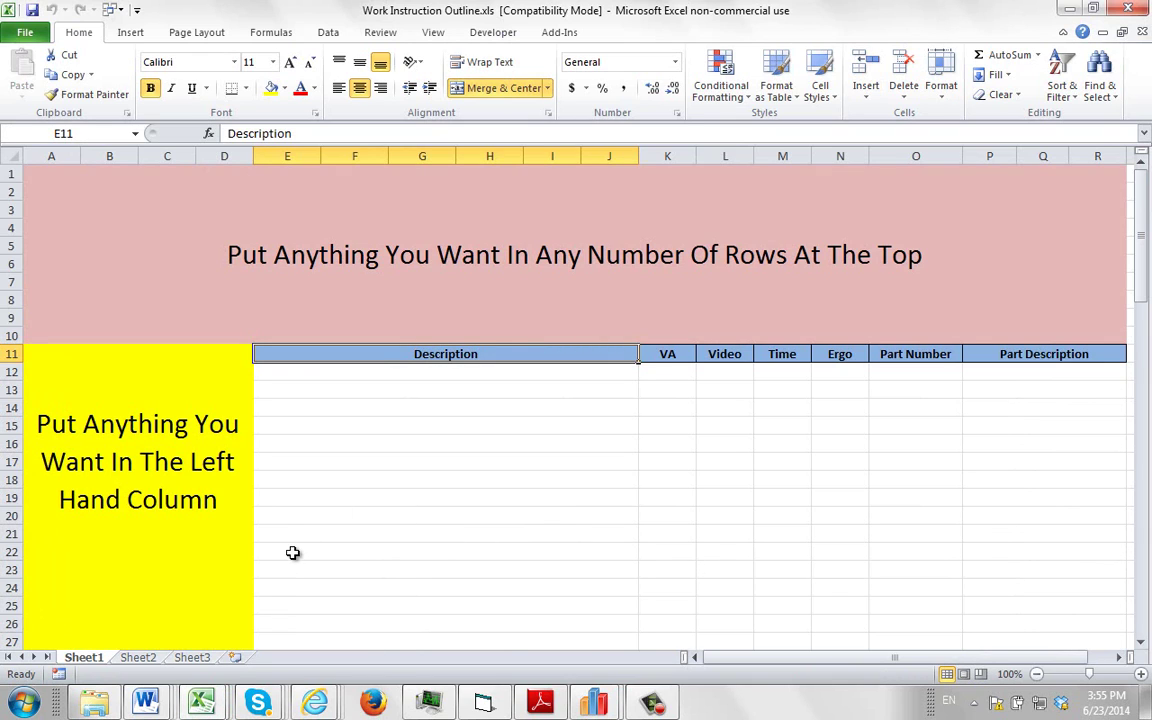
# - Compare the layouts of DEMO1-InstructionsConfig.xlsm and Work Instruction Outline.xls, finishing on the outline workbook
pyautogui.click(114, 9)
pyautogui.click(160, 51)
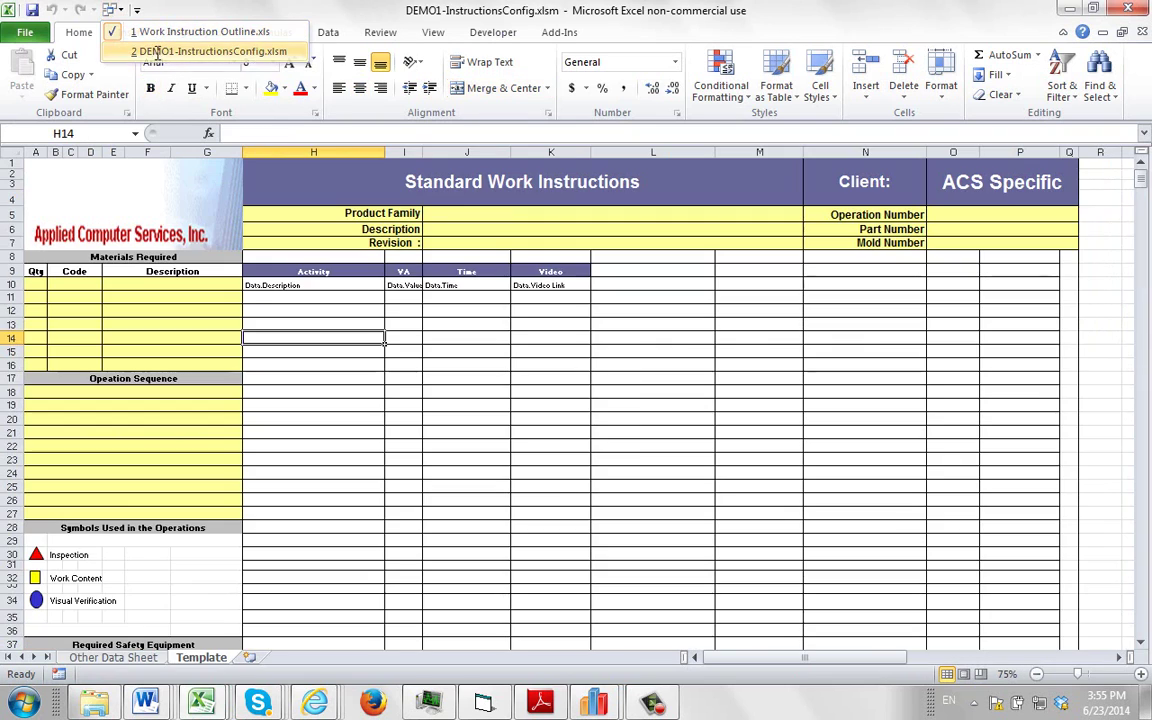
pyautogui.click(115, 10)
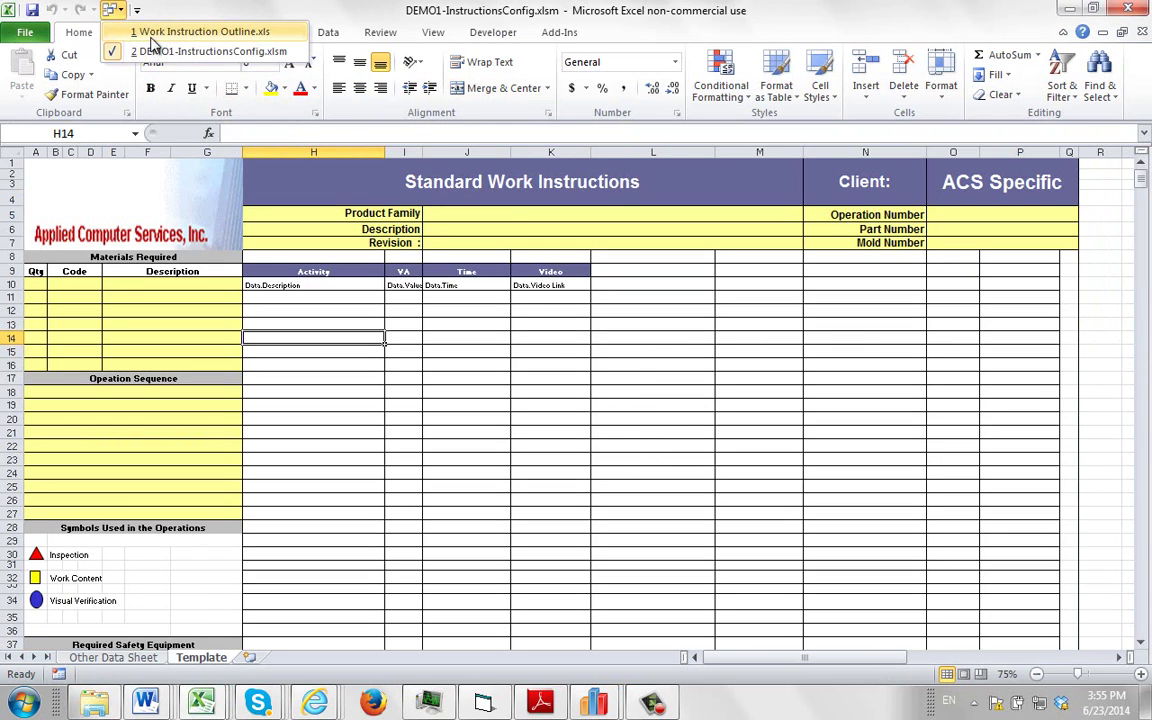
pyautogui.click(150, 32)
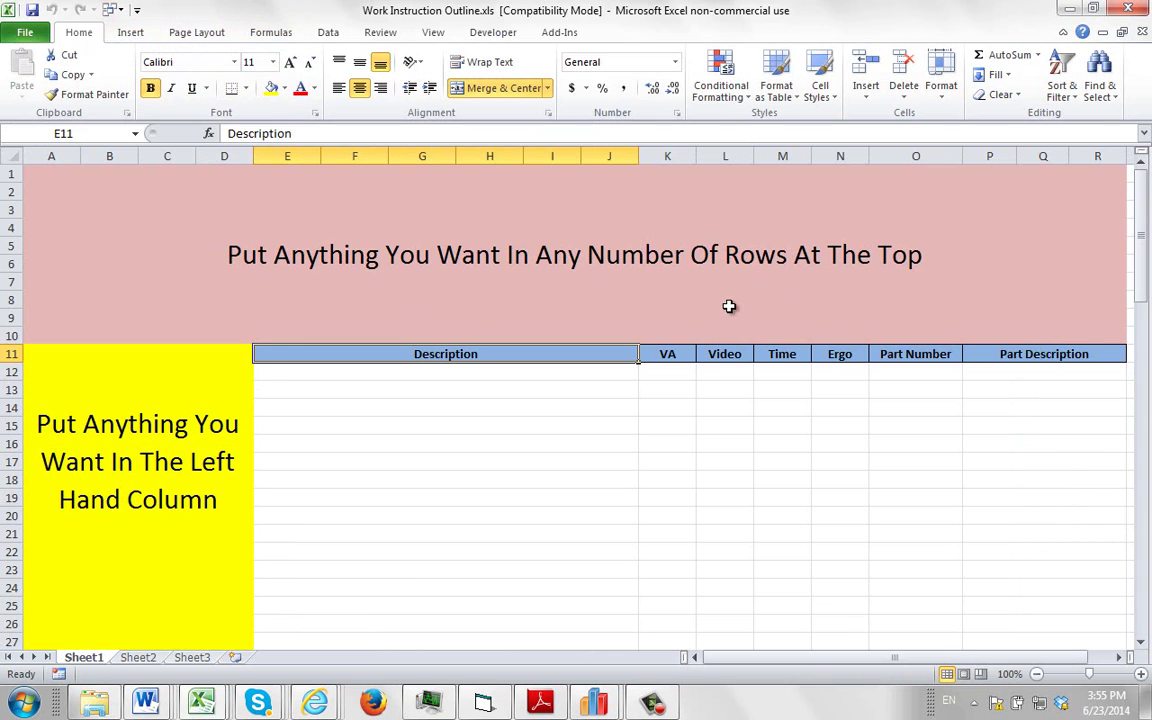
pyautogui.click(110, 10)
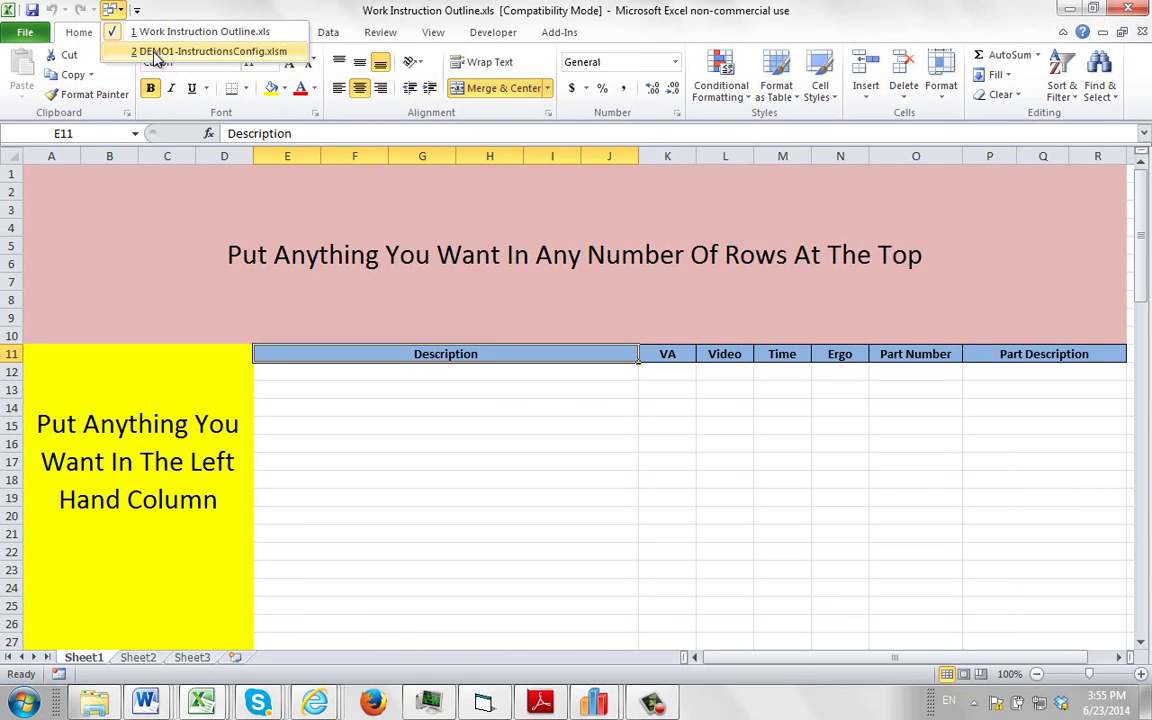
pyautogui.click(157, 51)
pyautogui.hotkey('ctrl', 'F6')
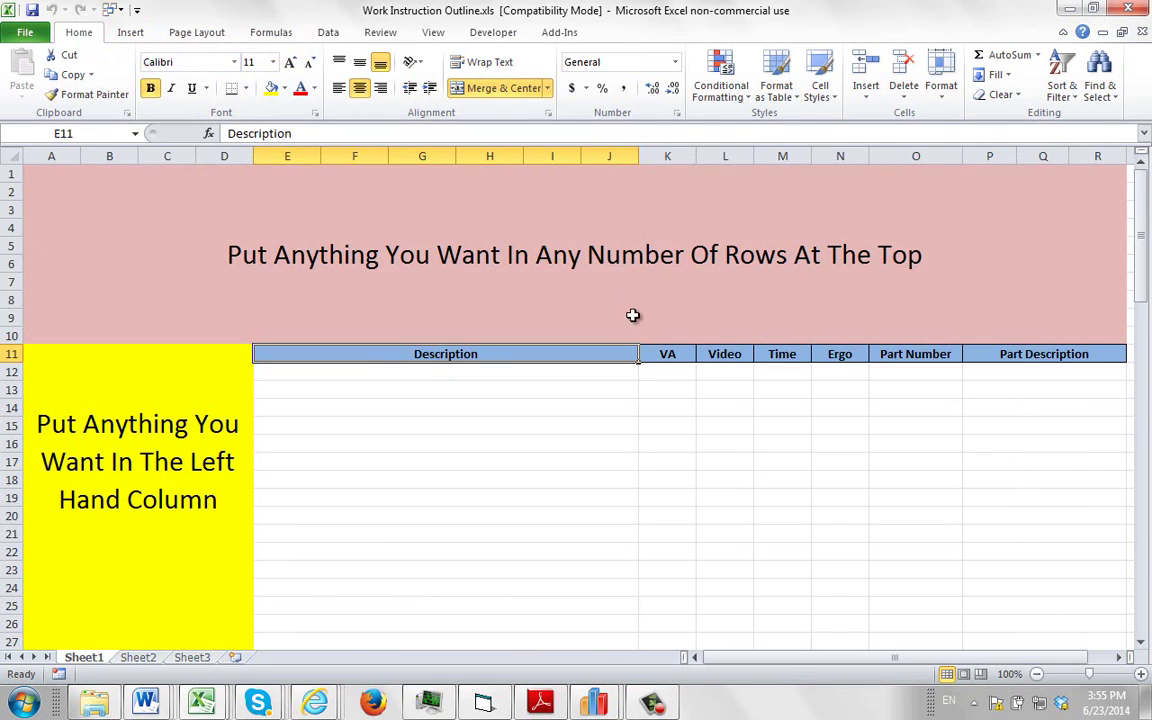
# - Copy Sheet1 of the outline workbook into DEMO1-InstructionsConfig.xlsm, placing the copy before the Template sheet
pyautogui.rightClick(83, 661)
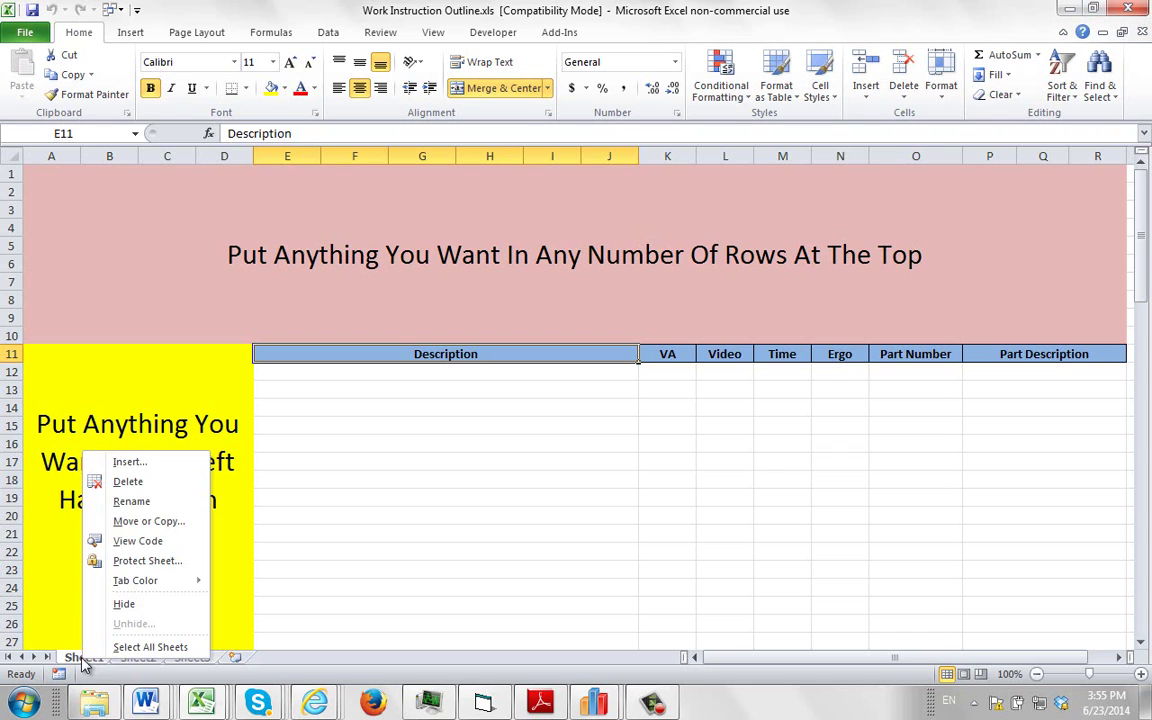
pyautogui.click(117, 526)
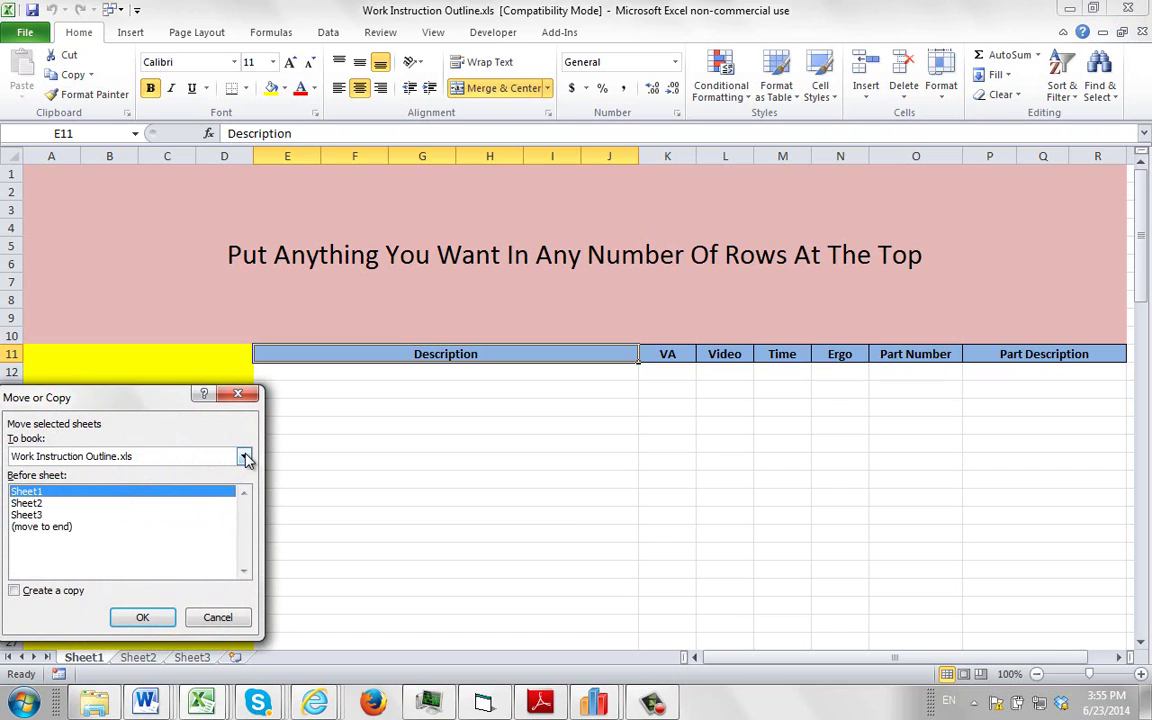
pyautogui.click(244, 457)
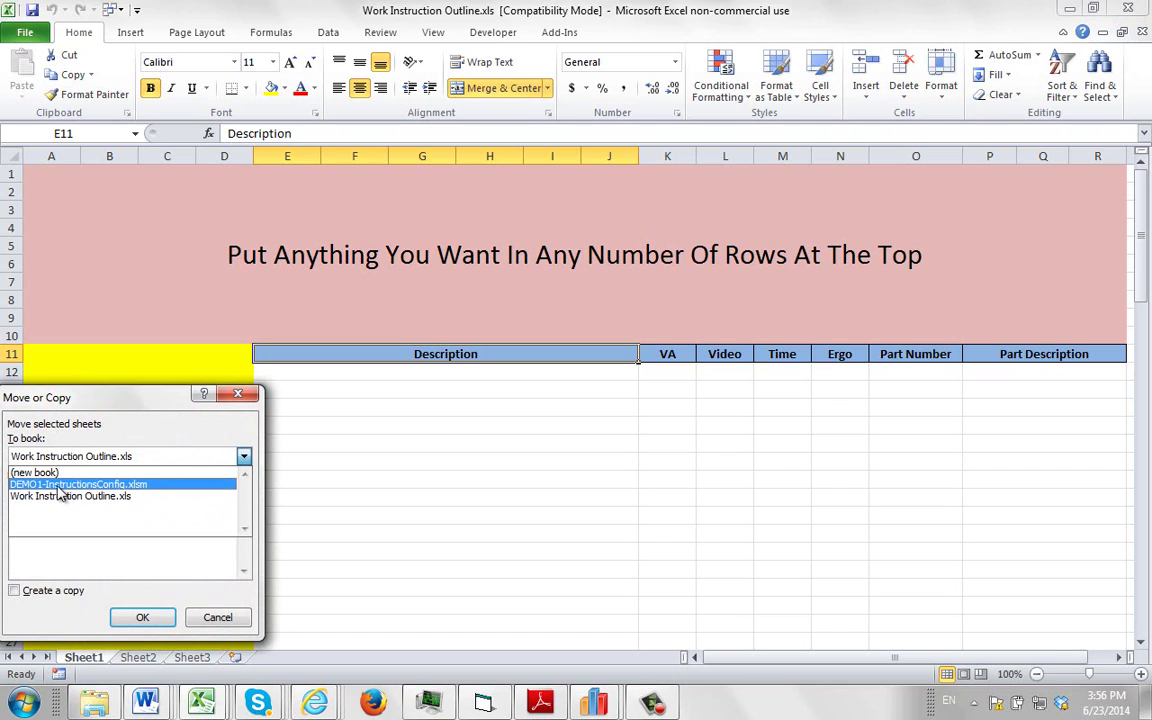
pyautogui.click(112, 485)
pyautogui.click(48, 505)
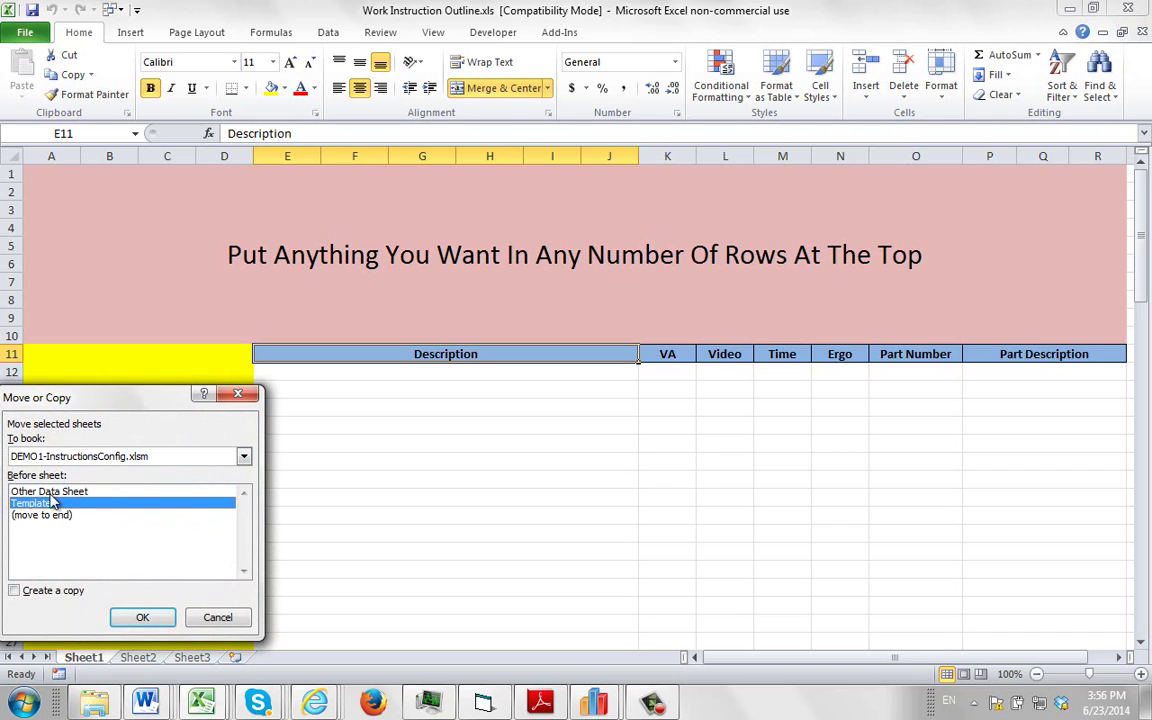
pyautogui.click(15, 592)
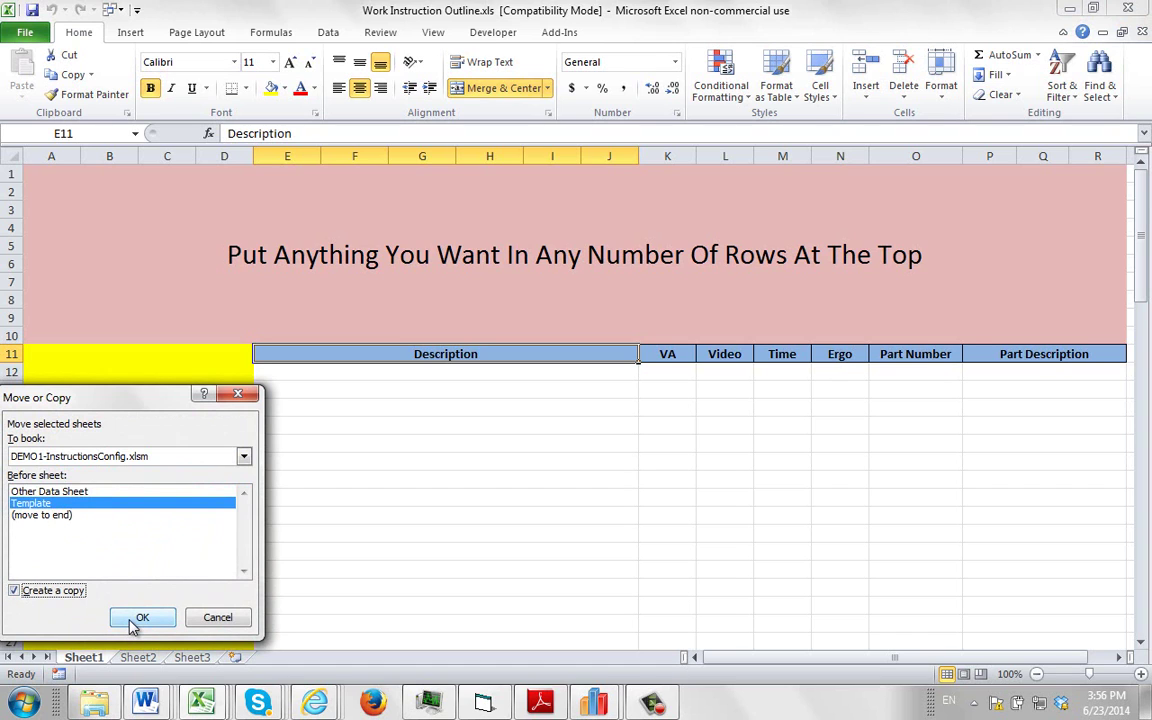
pyautogui.click(140, 618)
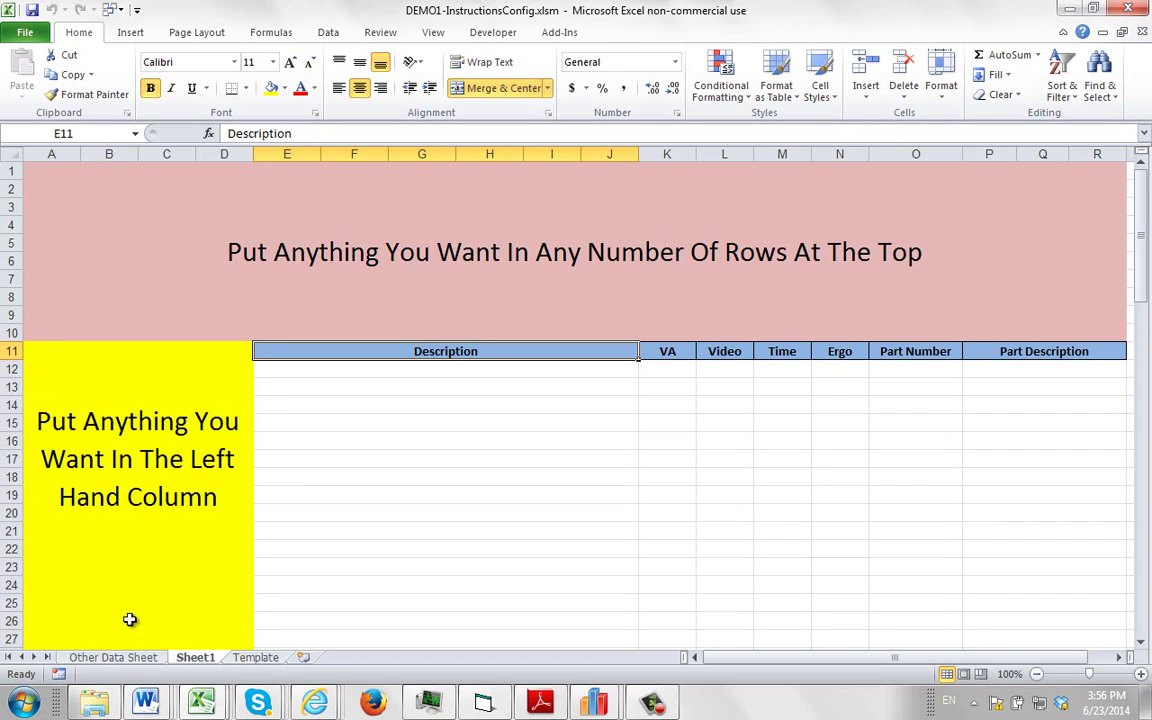
# - Compare the copied Sheet1 with the original Template sheet and delete the Template sheet
pyautogui.click(260, 657)
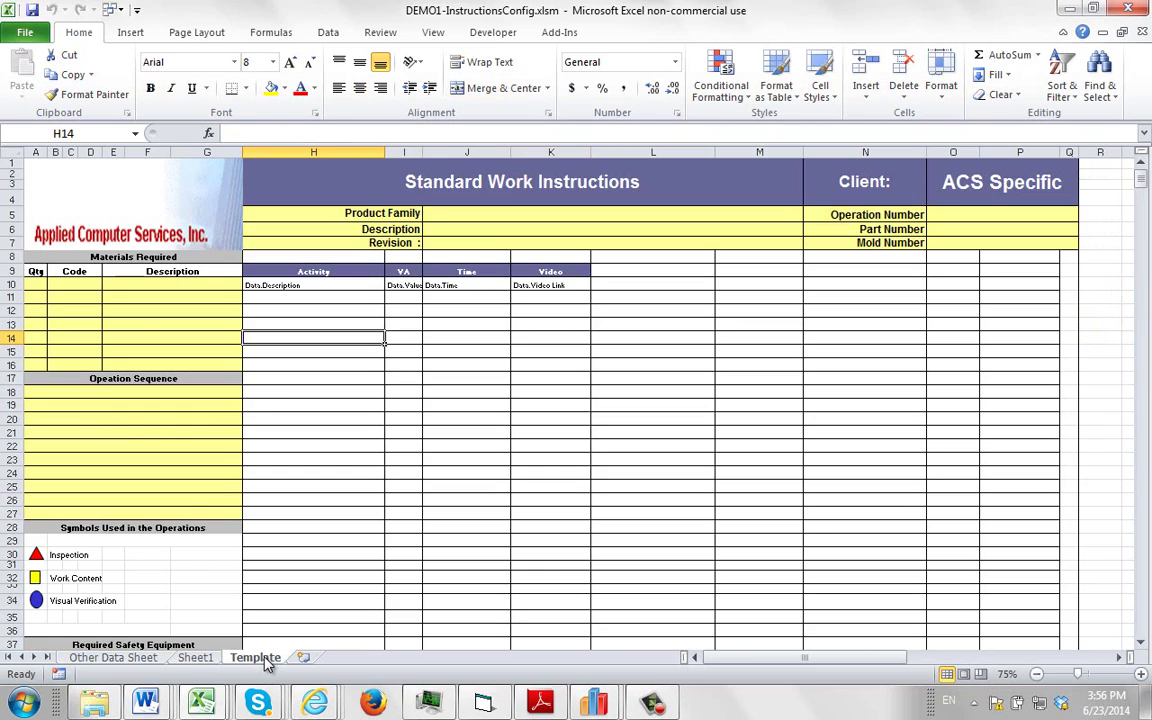
pyautogui.click(196, 659)
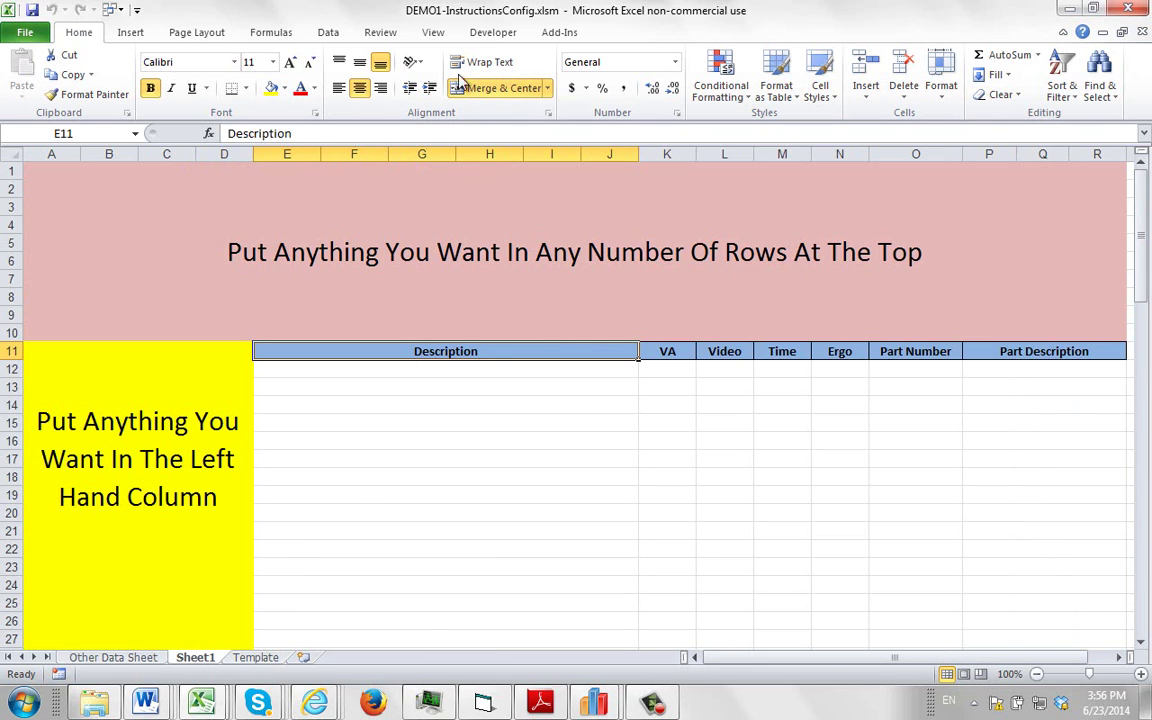
pyautogui.click(255, 658)
pyautogui.click(196, 657)
pyautogui.rightClick(252, 660)
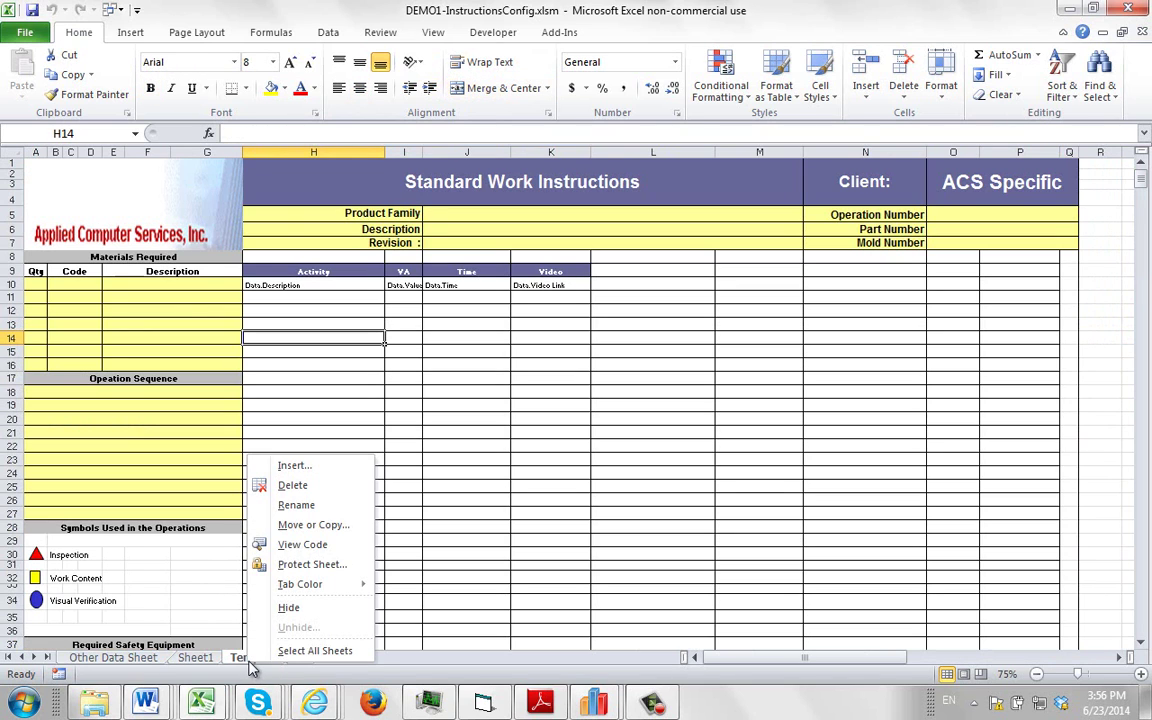
pyautogui.click(305, 486)
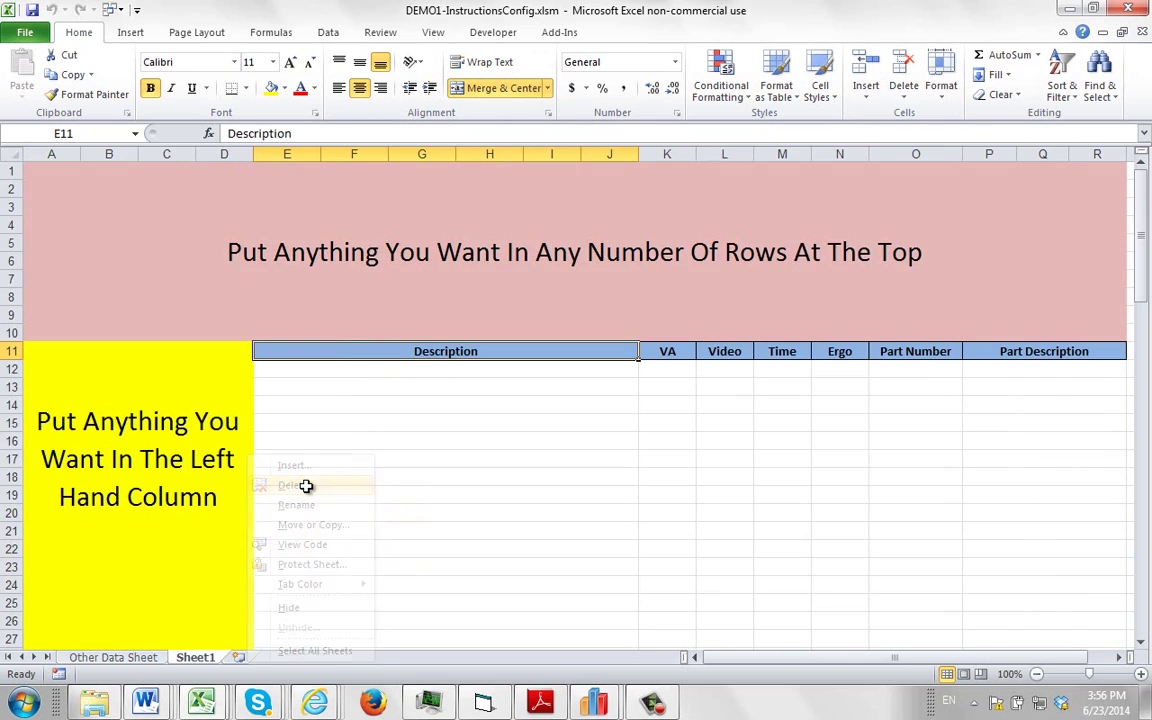
# - Rename the copied Sheet1 as Template, check the contents of Other Data Sheet and return to the Template sheet
pyautogui.rightClick(200, 660)
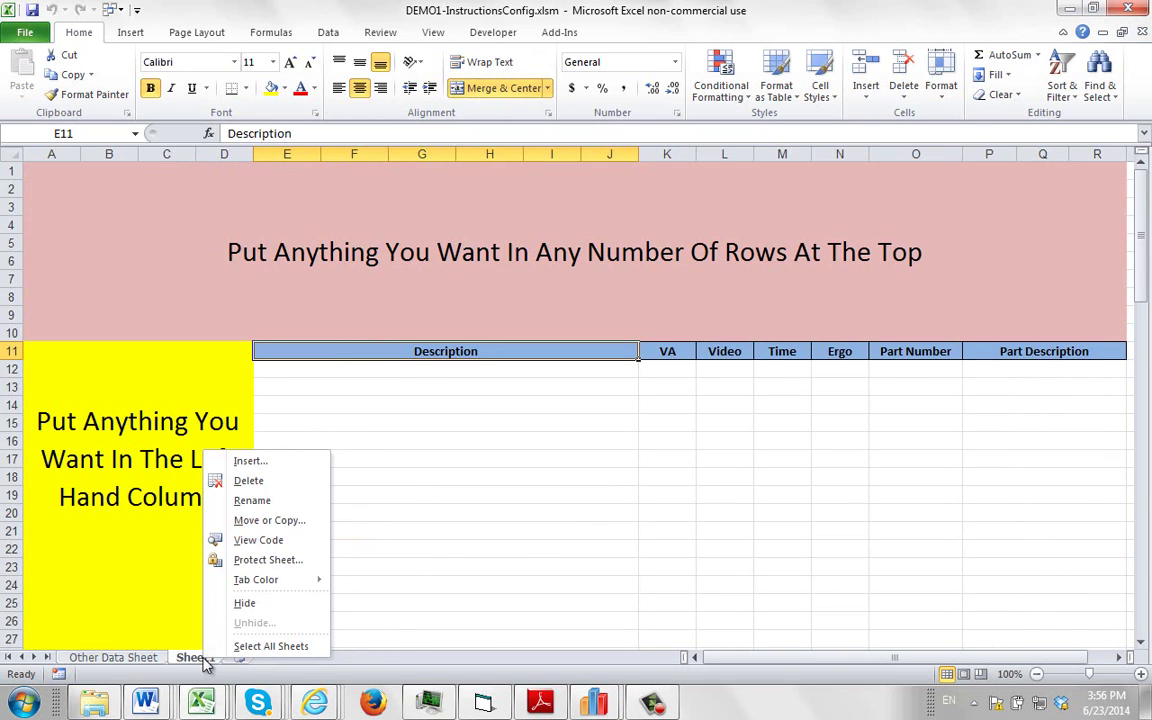
pyautogui.click(252, 500)
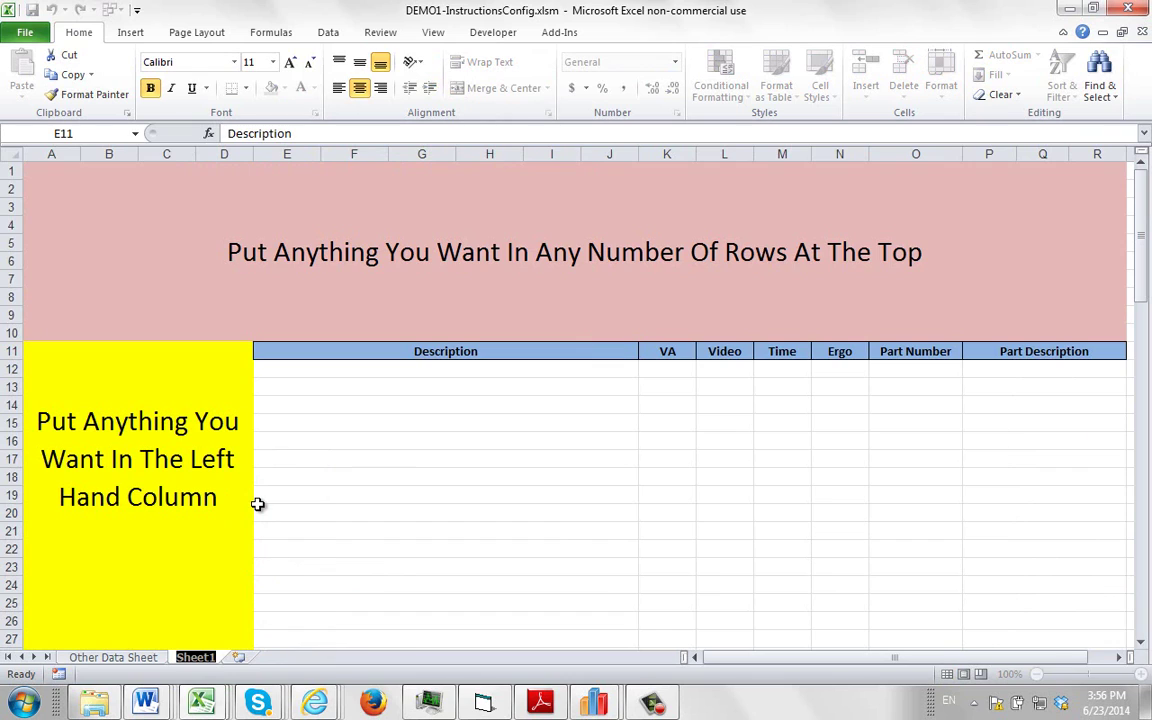
pyautogui.write('Template')
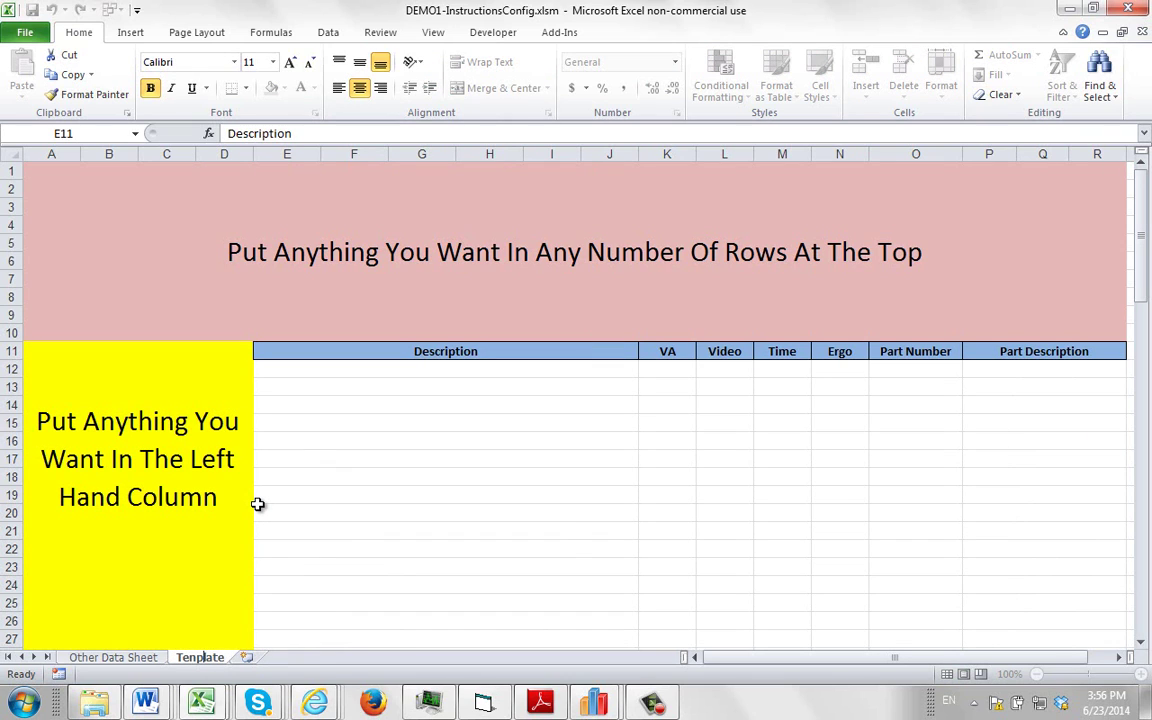
pyautogui.press('BackSpace')
pyautogui.write('m')
pyautogui.click(300, 527)
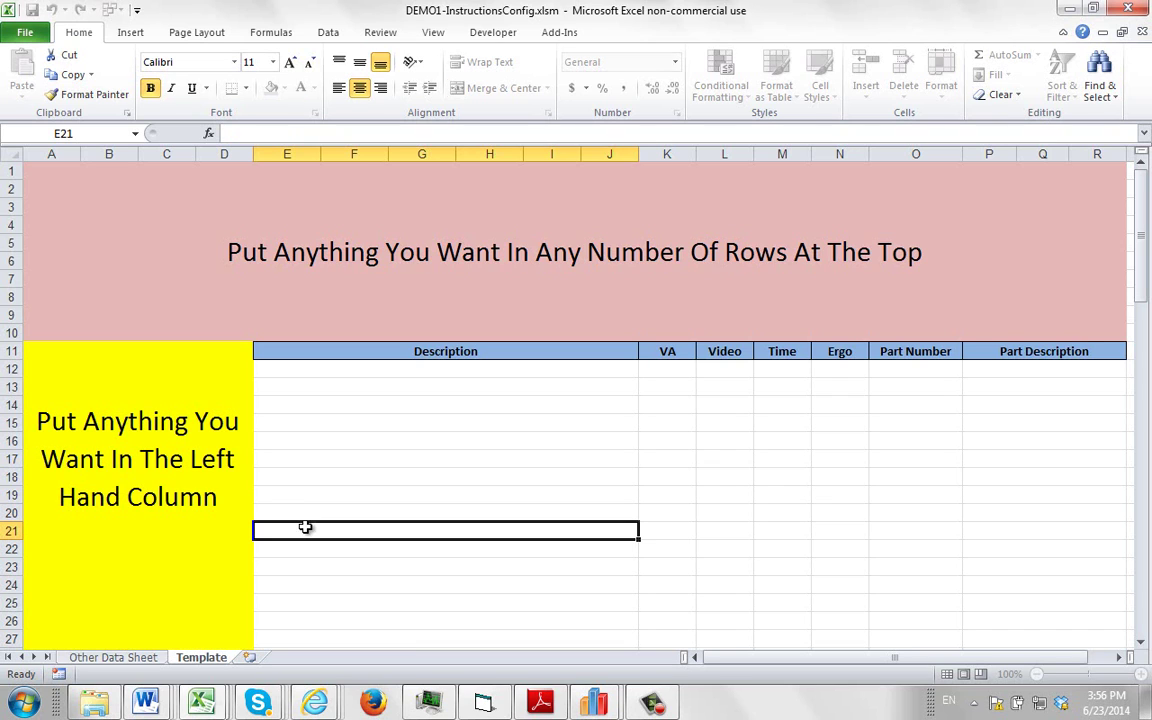
pyautogui.click(115, 657)
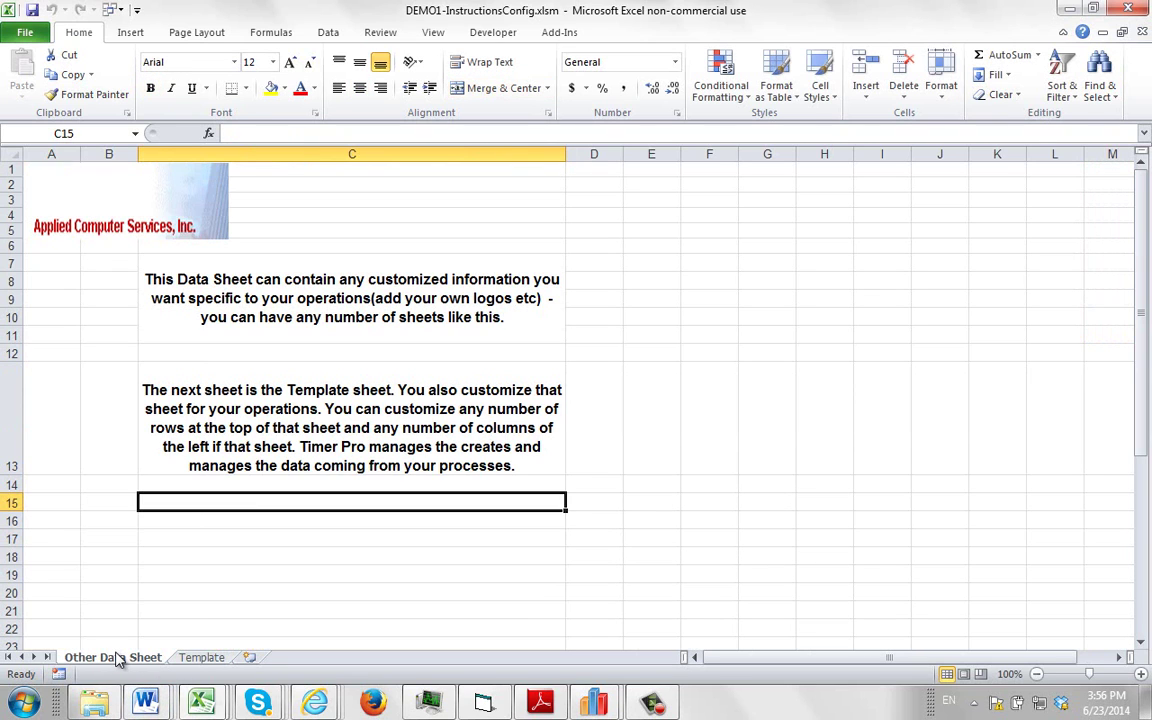
pyautogui.click(201, 658)
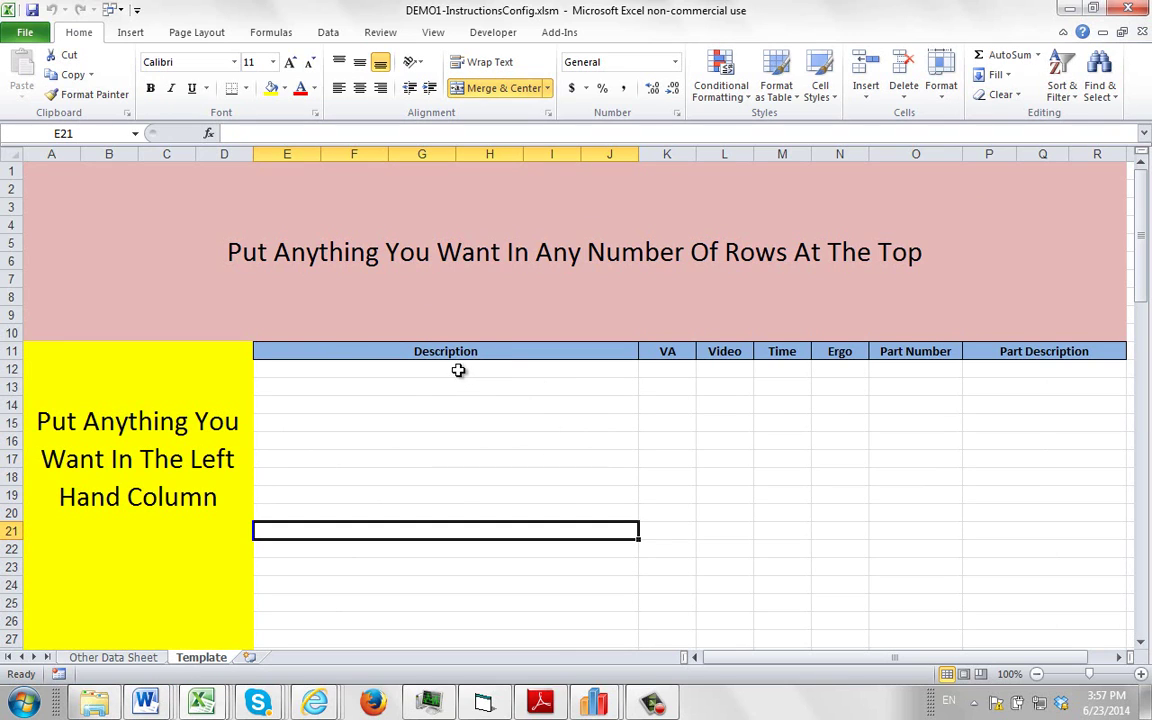
# - Assign the Data.Description field to cell E12 beneath the Description heading and close the data field list
pyautogui.click(458, 370)
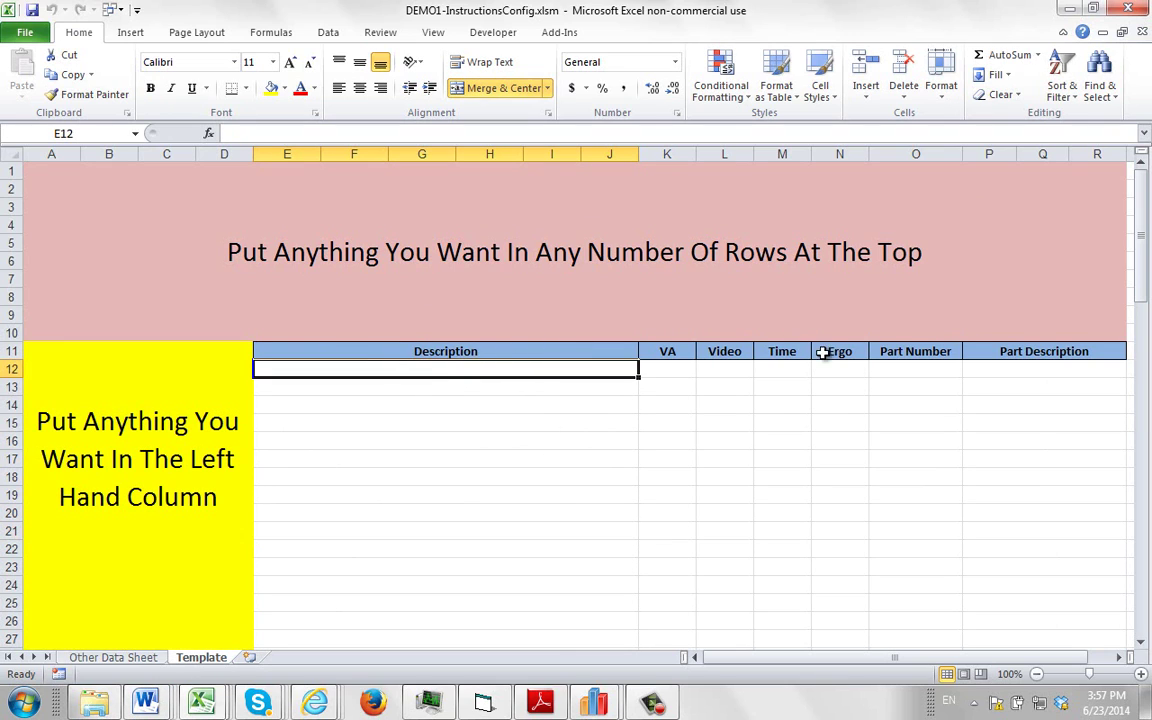
pyautogui.doubleClick(517, 369)
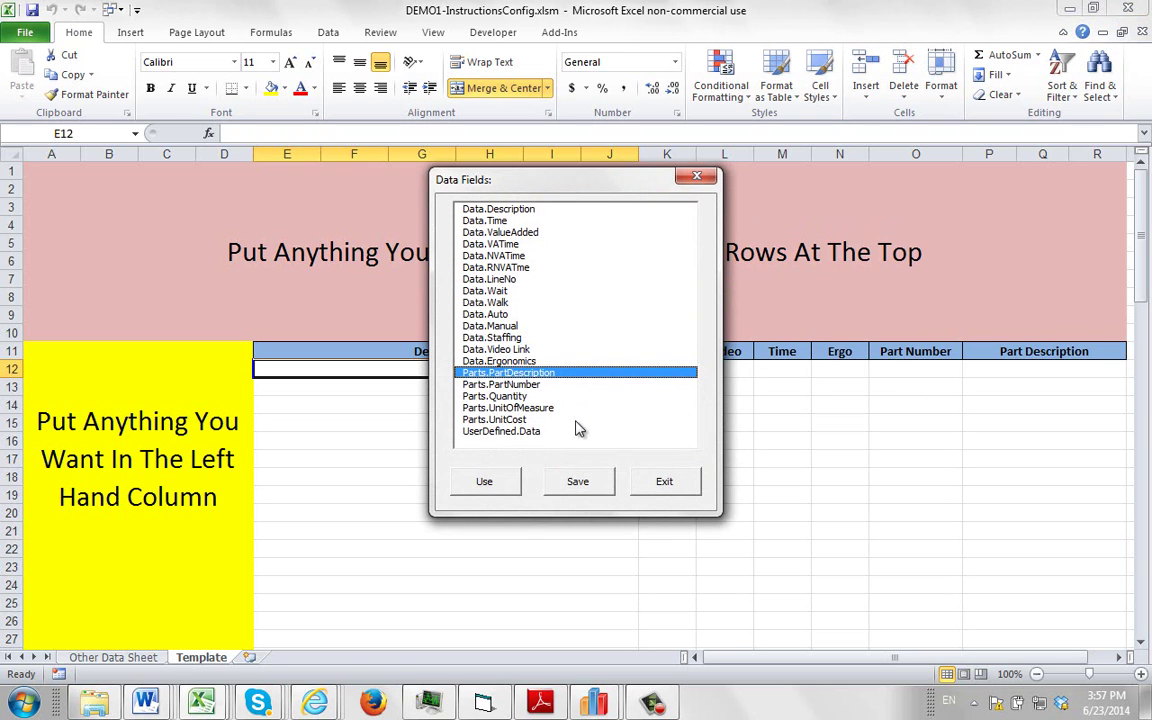
pyautogui.moveTo(537, 185); pyautogui.dragTo(694, 194)
pyautogui.click(658, 218)
pyautogui.click(641, 490)
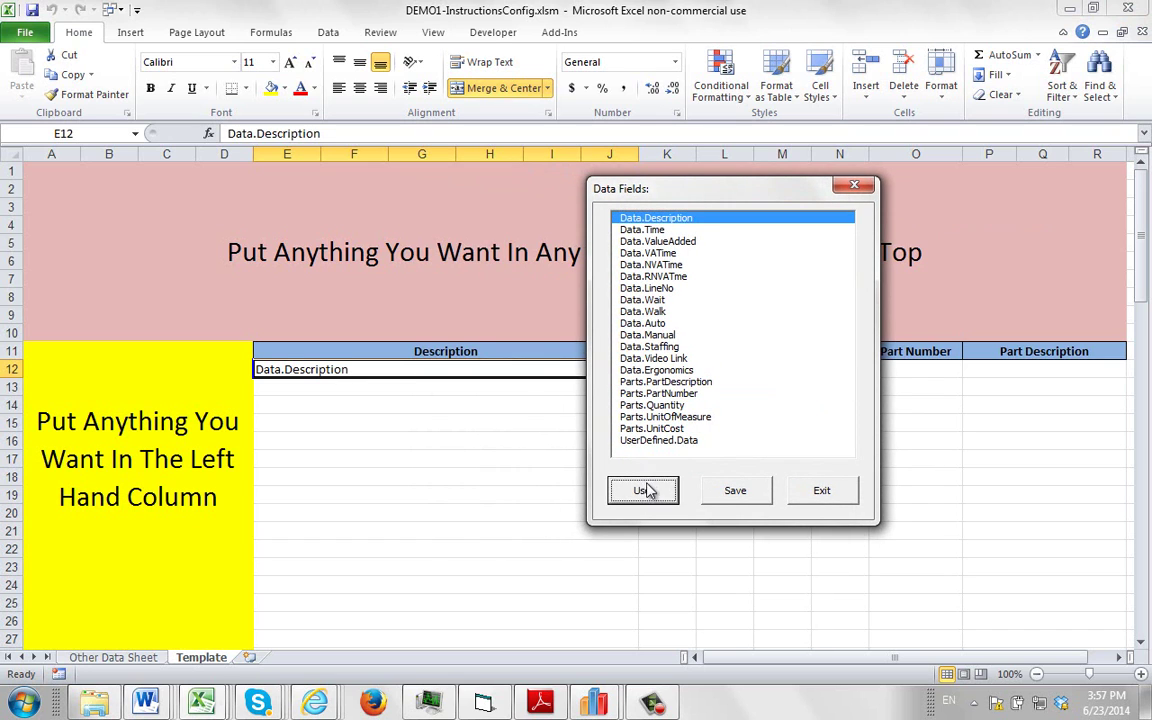
pyautogui.moveTo(712, 196); pyautogui.dragTo(339, 307)
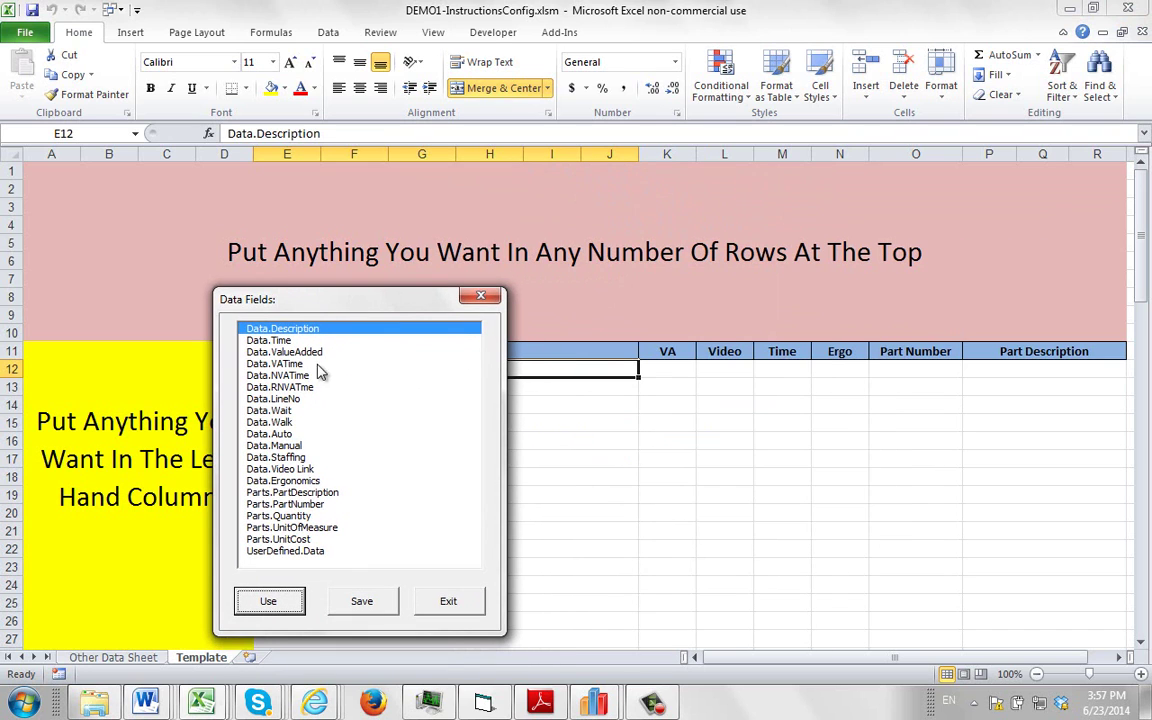
pyautogui.click(448, 605)
# - Assign the Data.ValueAdded field to cell K12 beneath the VA heading
pyautogui.click(667, 373)
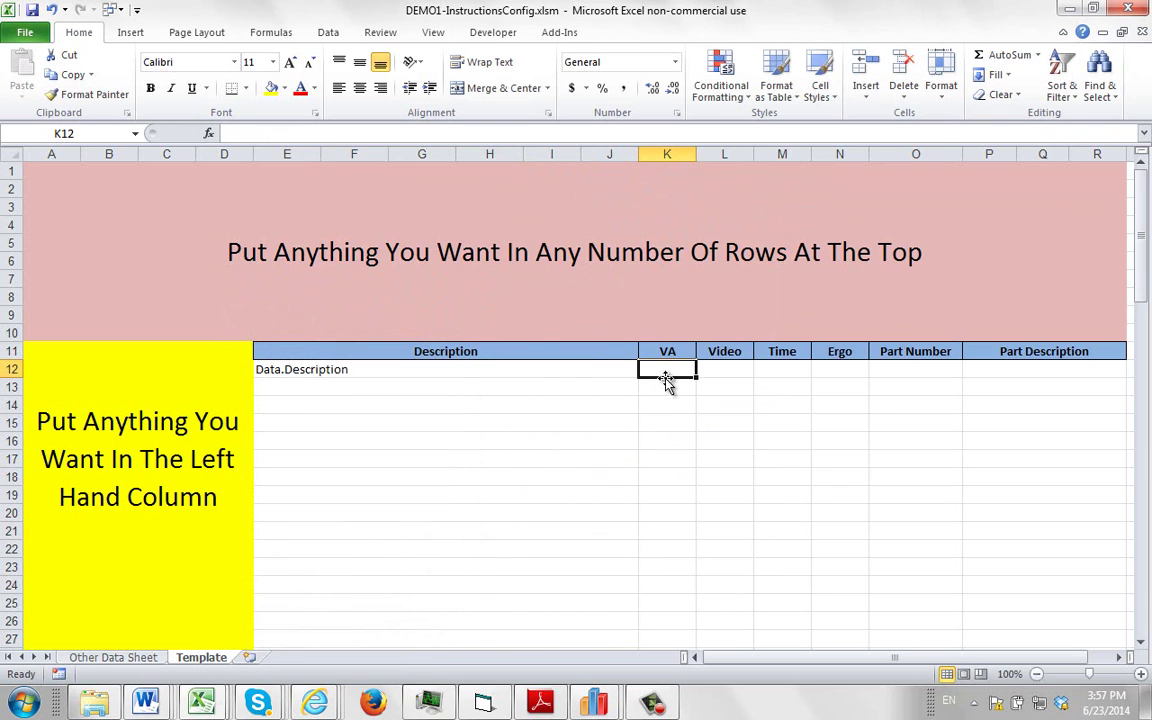
pyautogui.doubleClick(662, 368)
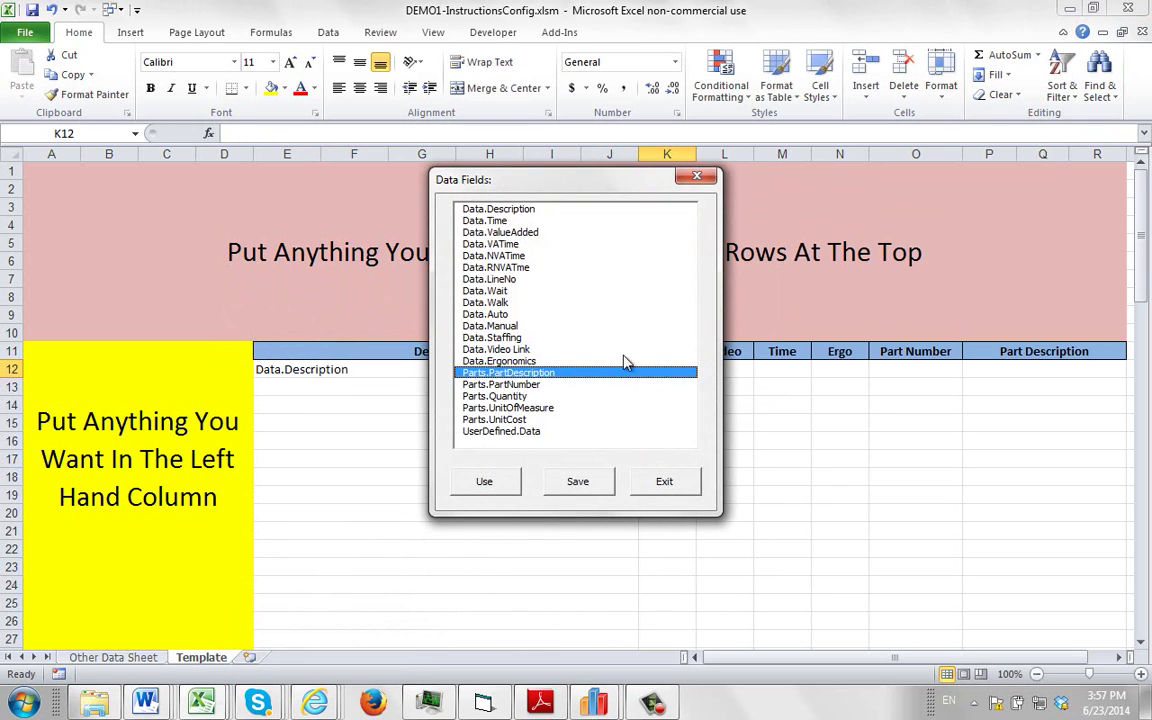
pyautogui.click(499, 233)
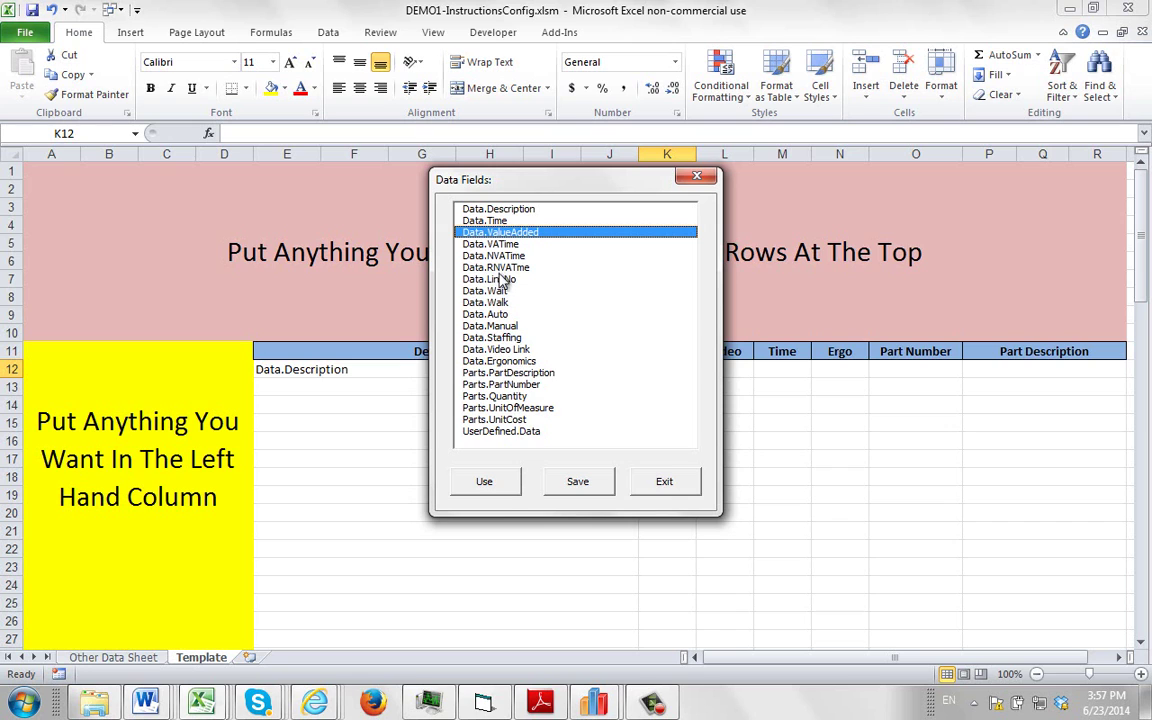
pyautogui.click(505, 484)
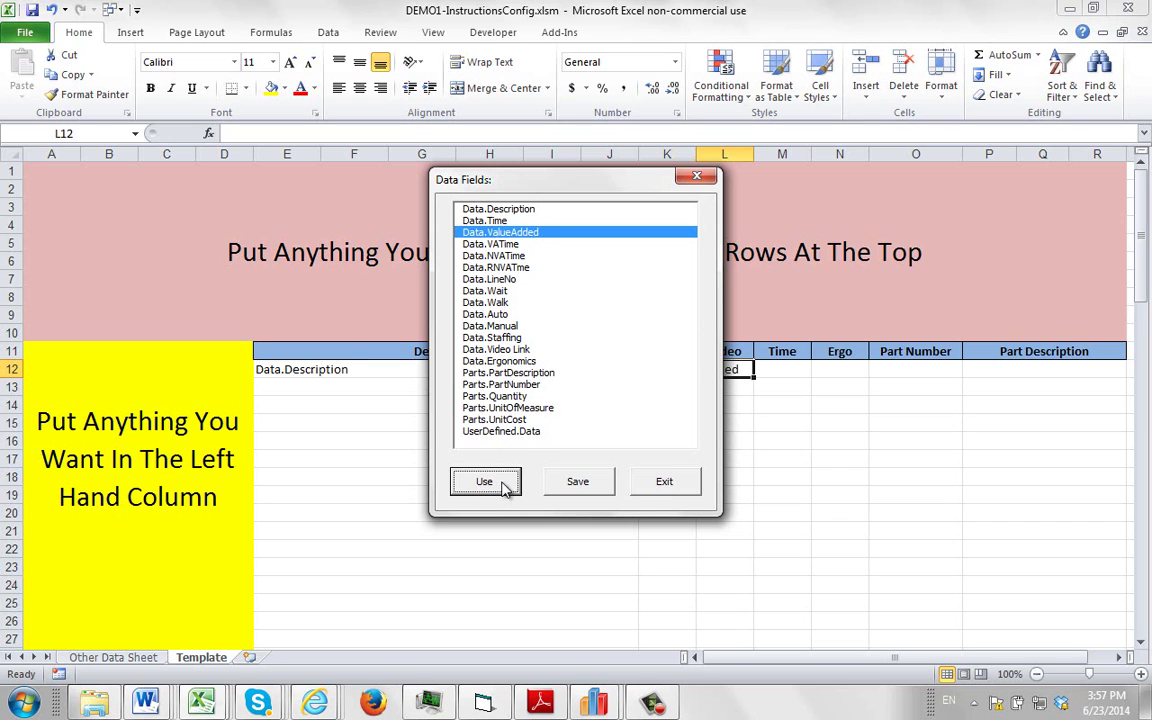
# - Assign Data.Video Link, Data.Time and Data.Ergonomics to row 12 beneath the Video, Time and Ergo headings
pyautogui.moveTo(520, 182); pyautogui.dragTo(379, 193)
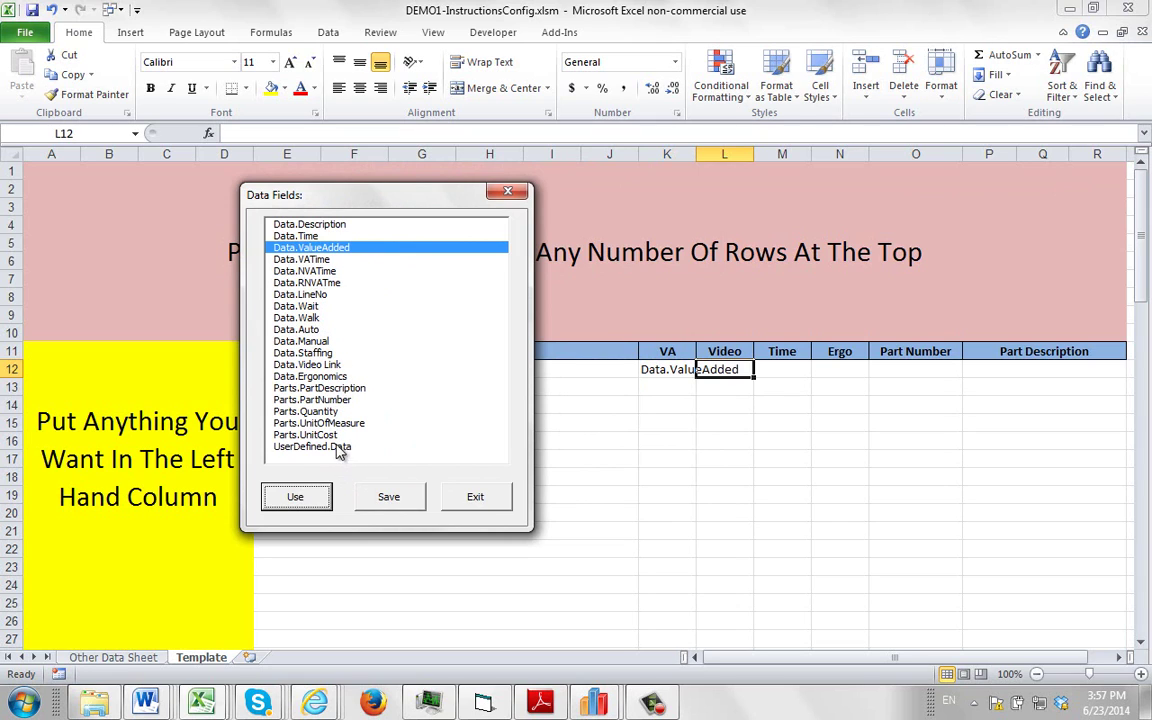
pyautogui.doubleClick(326, 366)
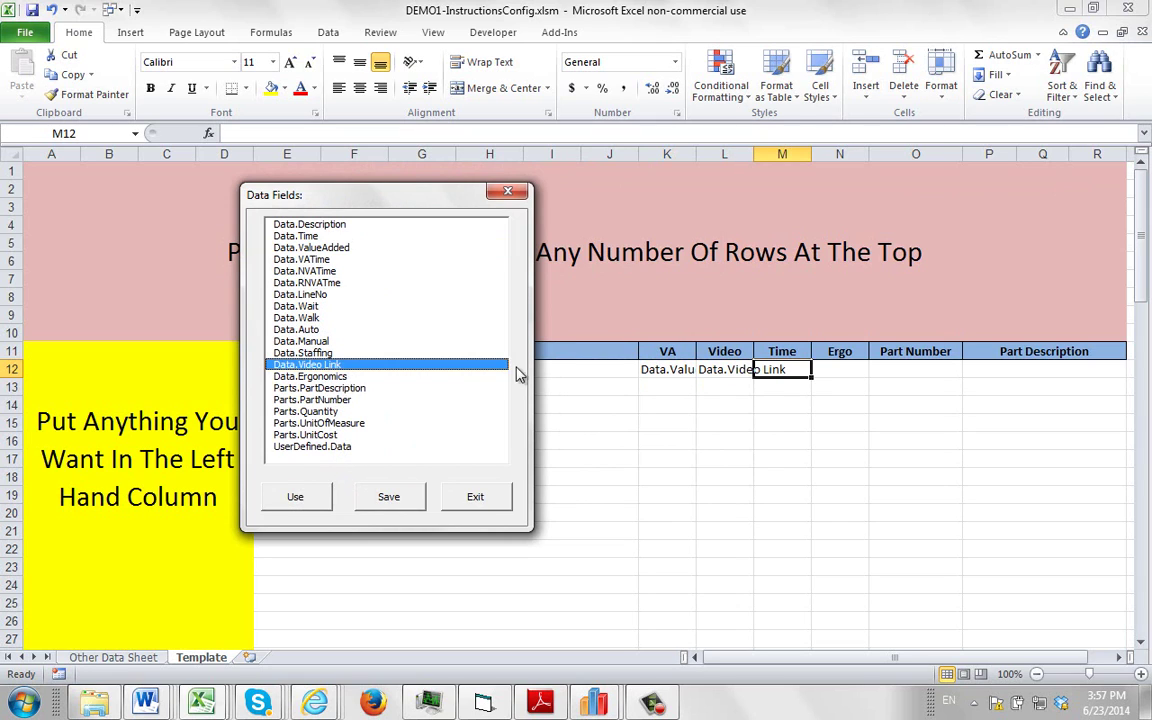
pyautogui.doubleClick(300, 237)
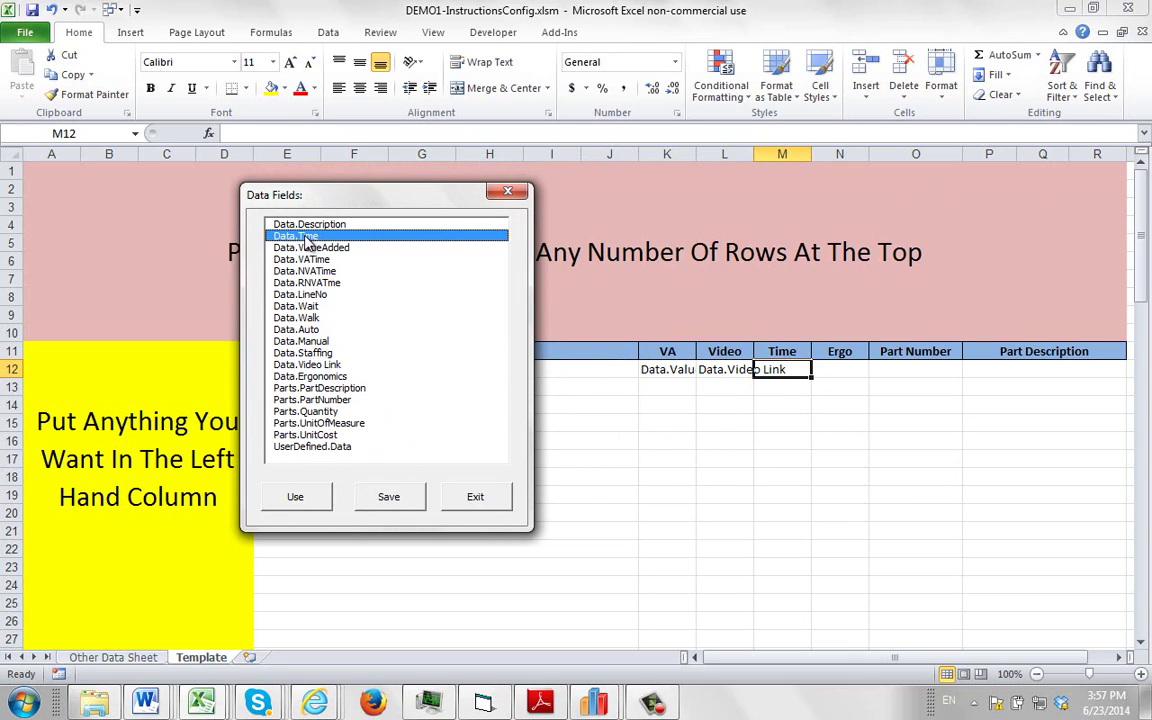
pyautogui.doubleClick(310, 376)
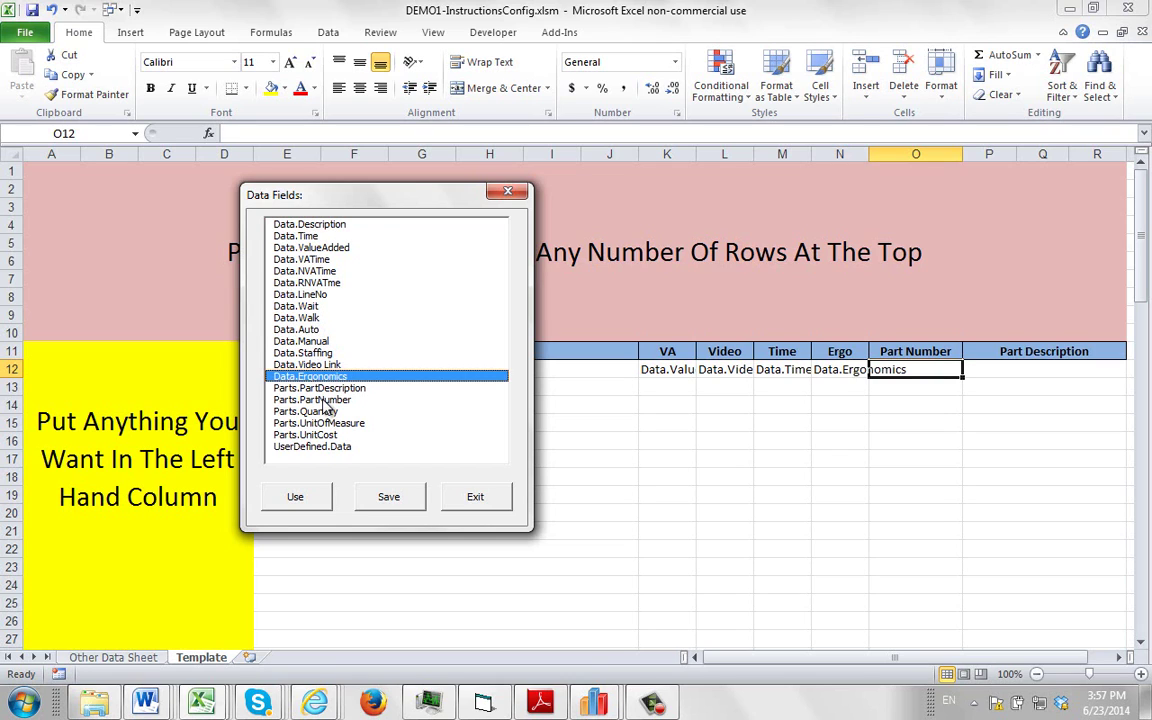
# - Assign Parts.PartNumber and Parts.PartDescription to row 12 beneath the Part Number and Part Description headings, and save the field setup
pyautogui.doubleClick(326, 400)
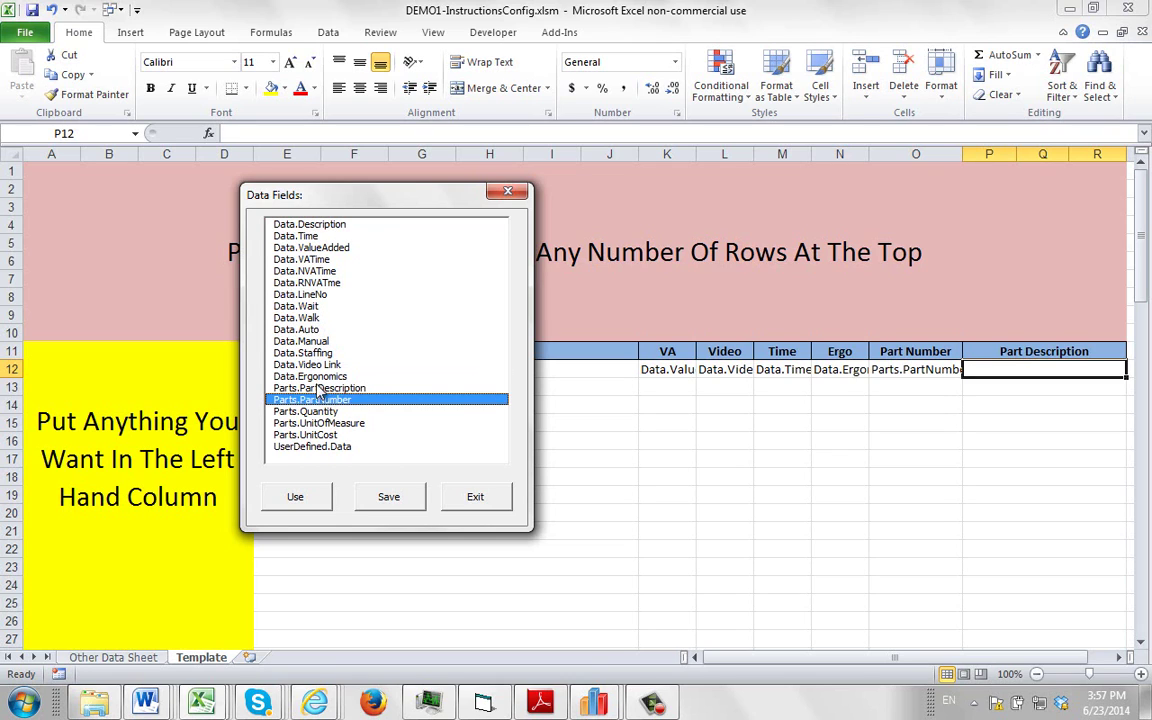
pyautogui.doubleClick(318, 389)
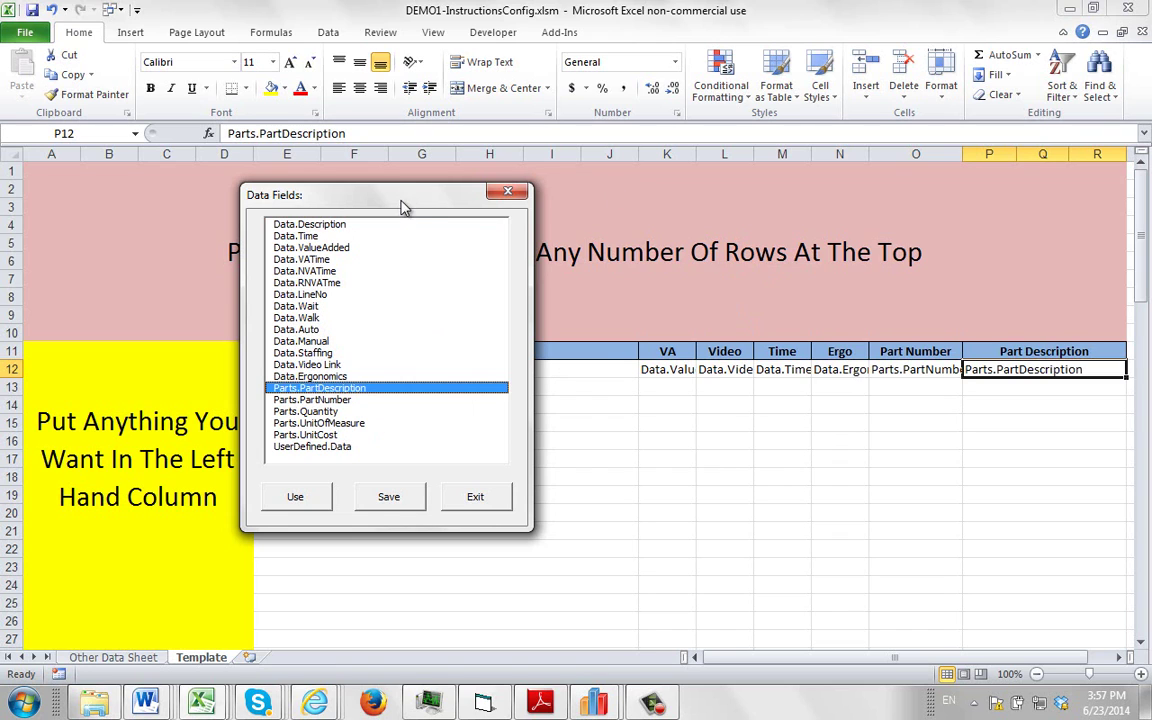
pyautogui.moveTo(403, 207); pyautogui.dragTo(545, 224)
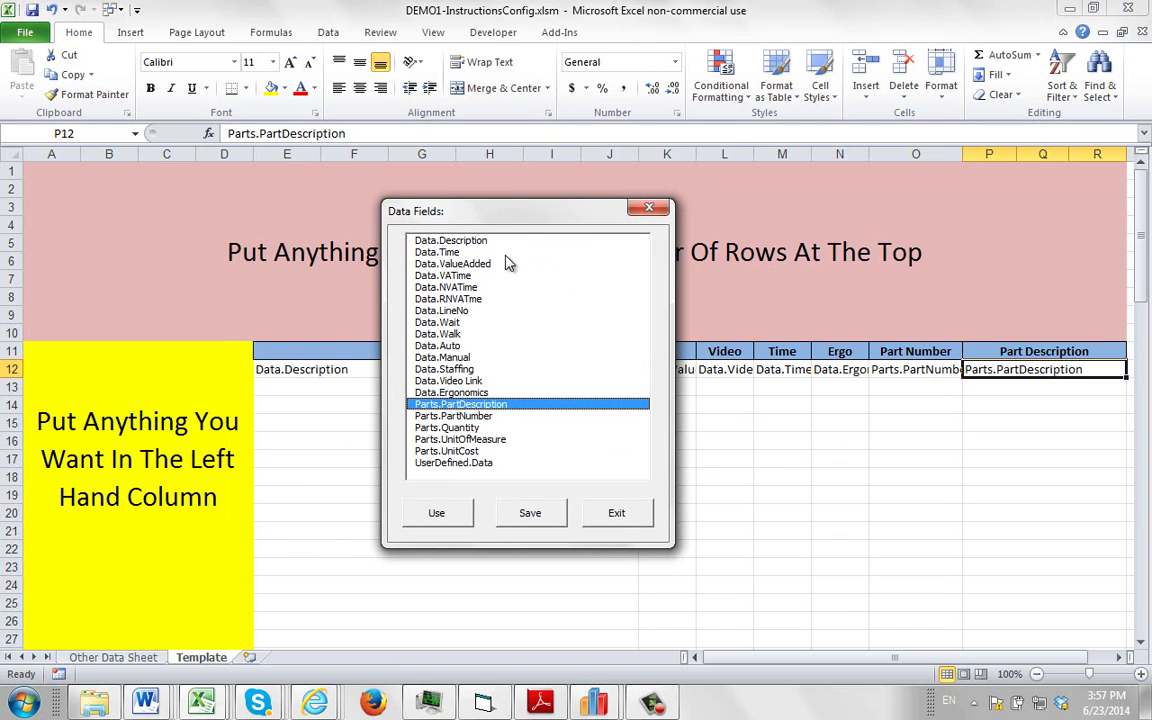
pyautogui.moveTo(470, 201); pyautogui.dragTo(577, 231)
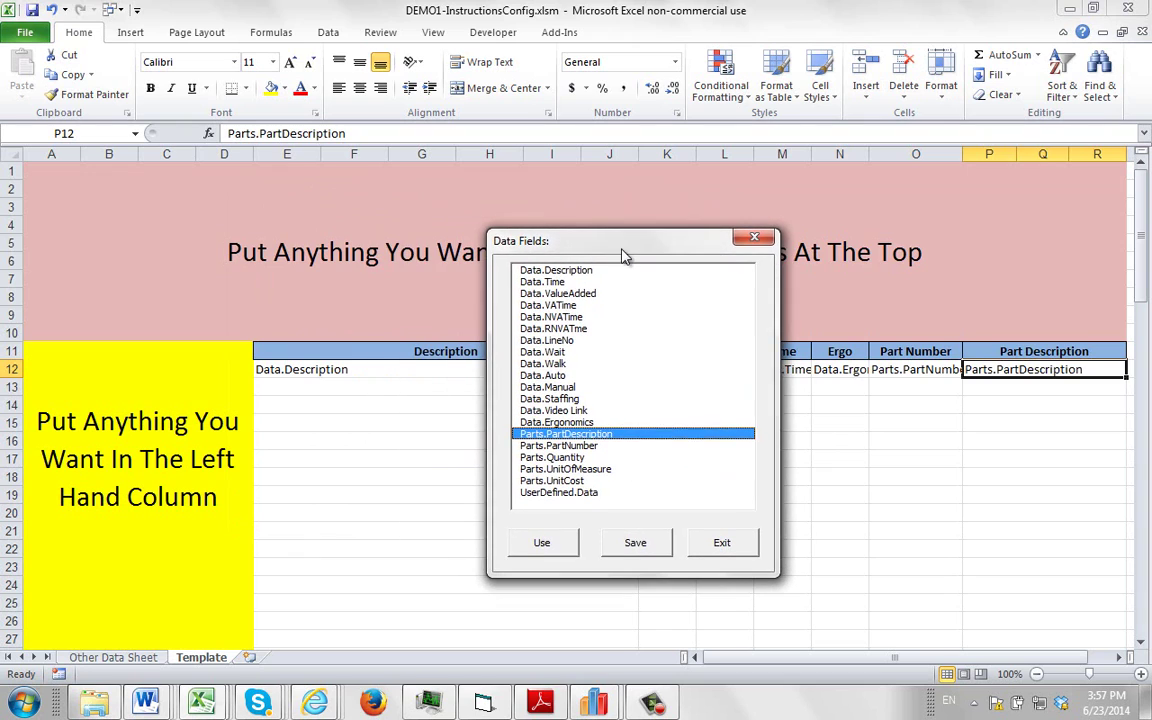
pyautogui.click(636, 545)
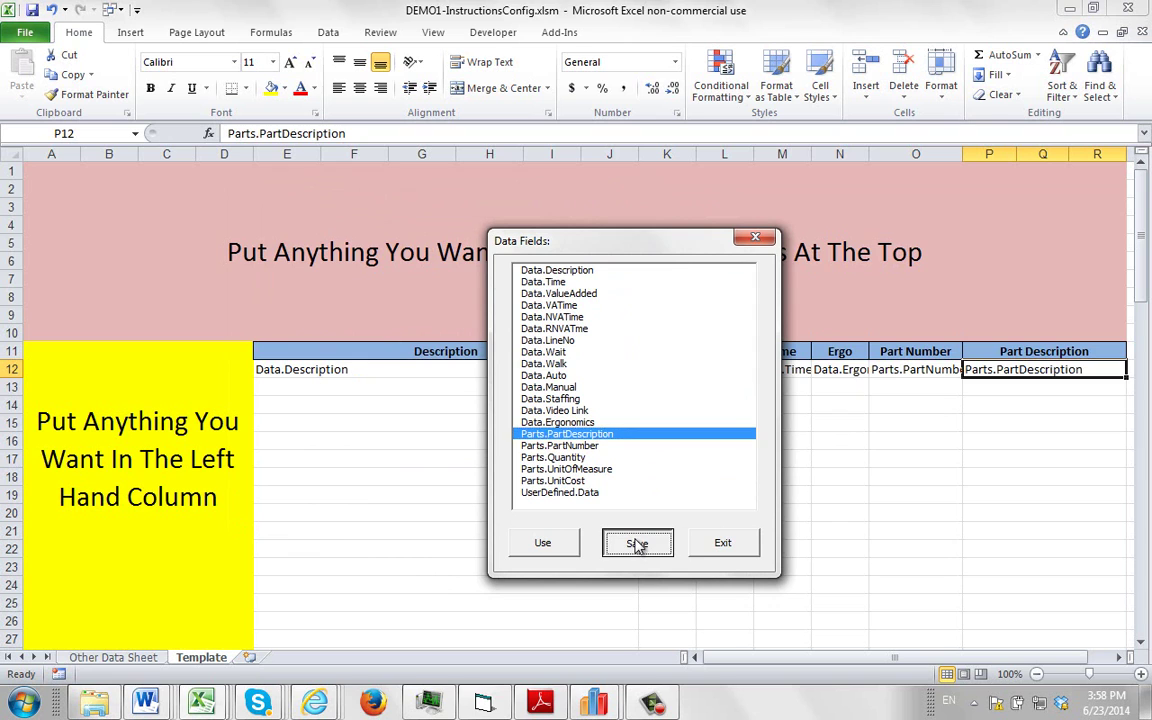
# - Close the DEMO1-InstructionsConfig.xlsm and Work Instruction Outline.xls workbooks
pyautogui.click(26, 34)
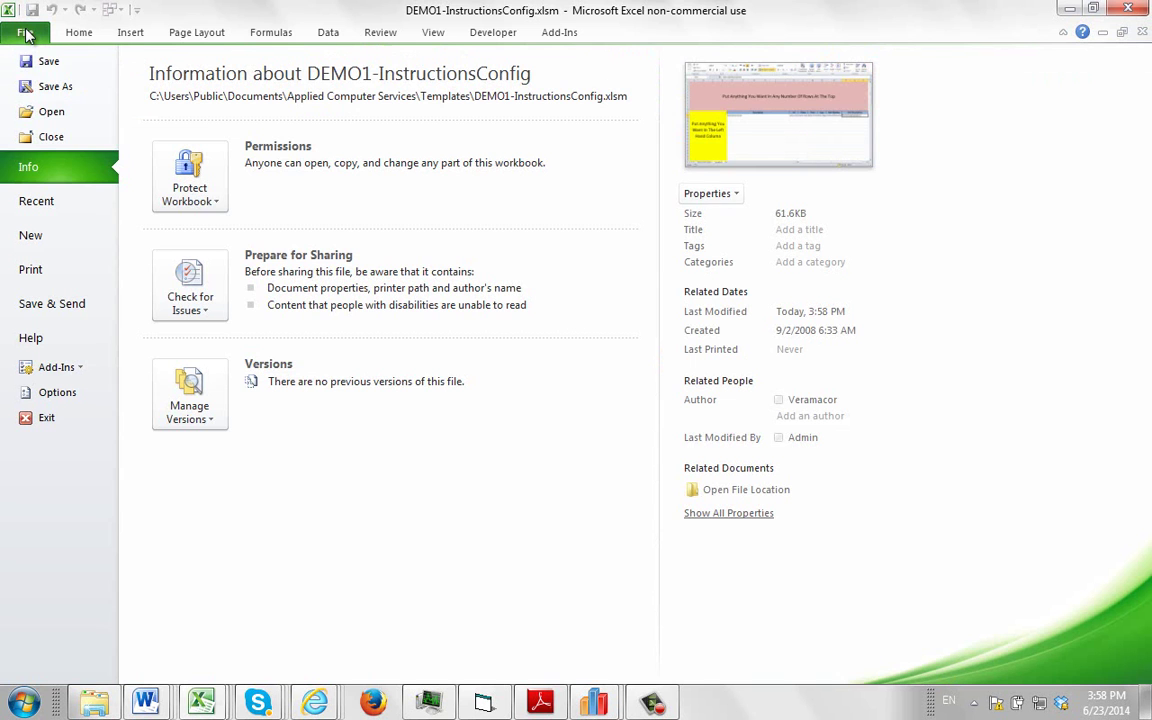
pyautogui.click(47, 135)
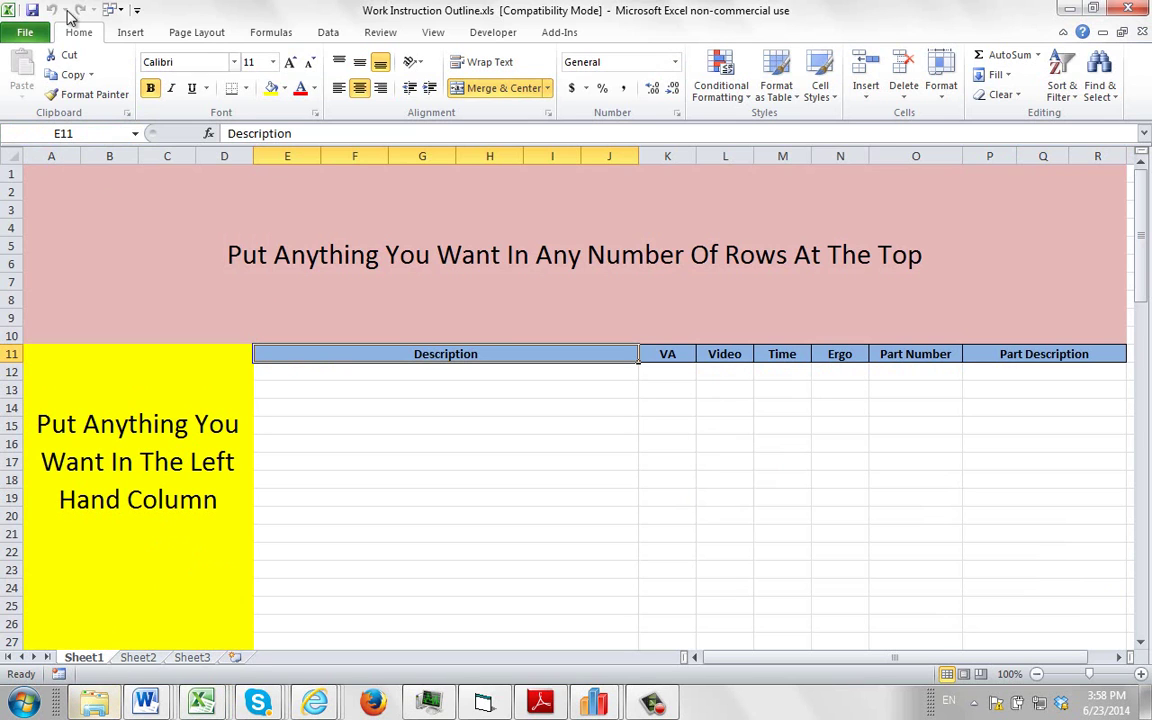
pyautogui.click(26, 34)
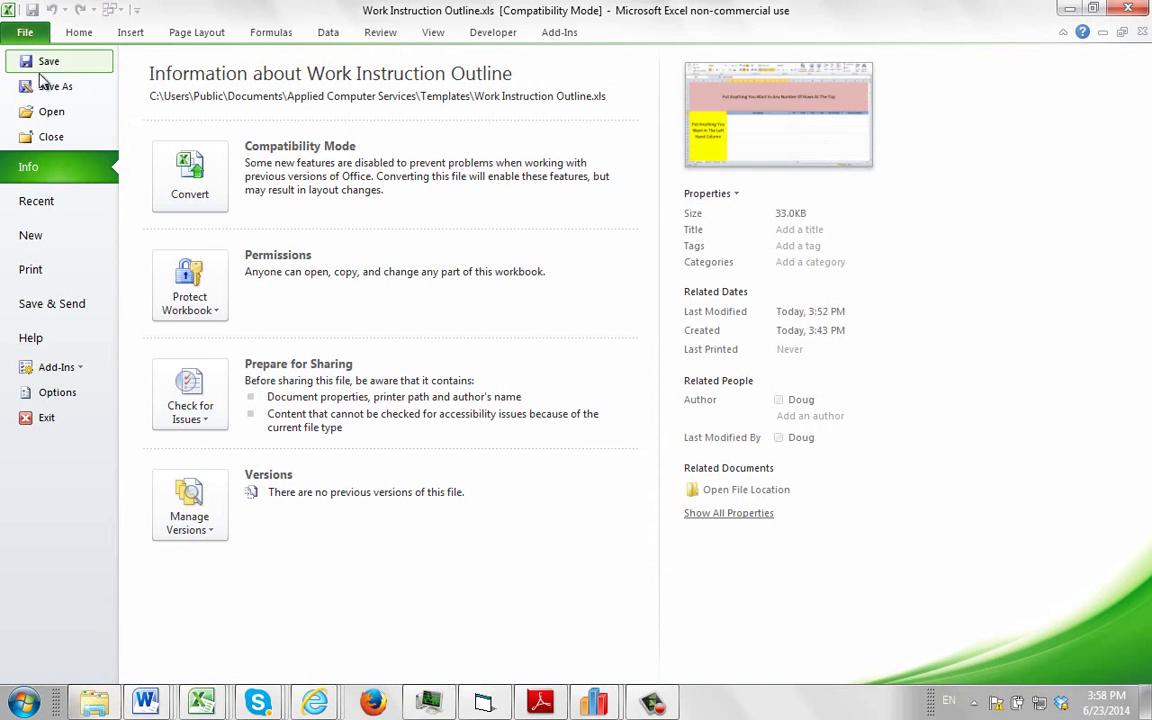
pyautogui.click(47, 137)
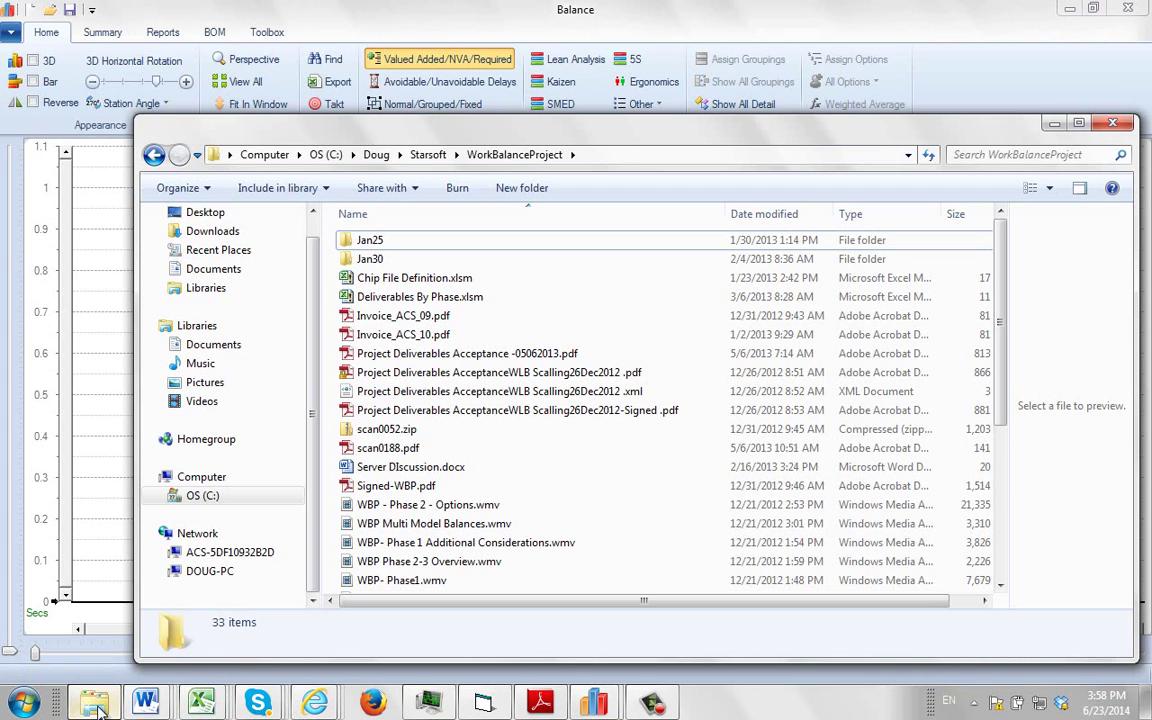
# - In Windows Explorer, browse to Templates inside Documents, Applied Computer Services, with the most recently modified files listed first
pyautogui.click(222, 346)
pyautogui.doubleClick(421, 290)
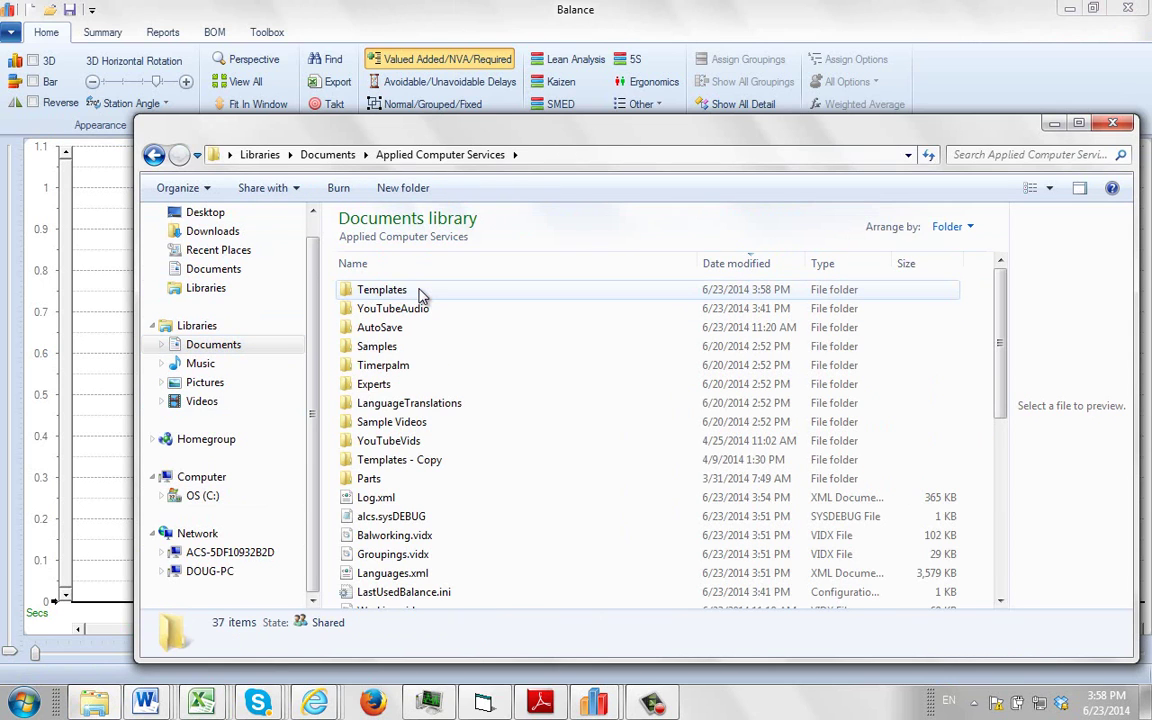
pyautogui.doubleClick(410, 293)
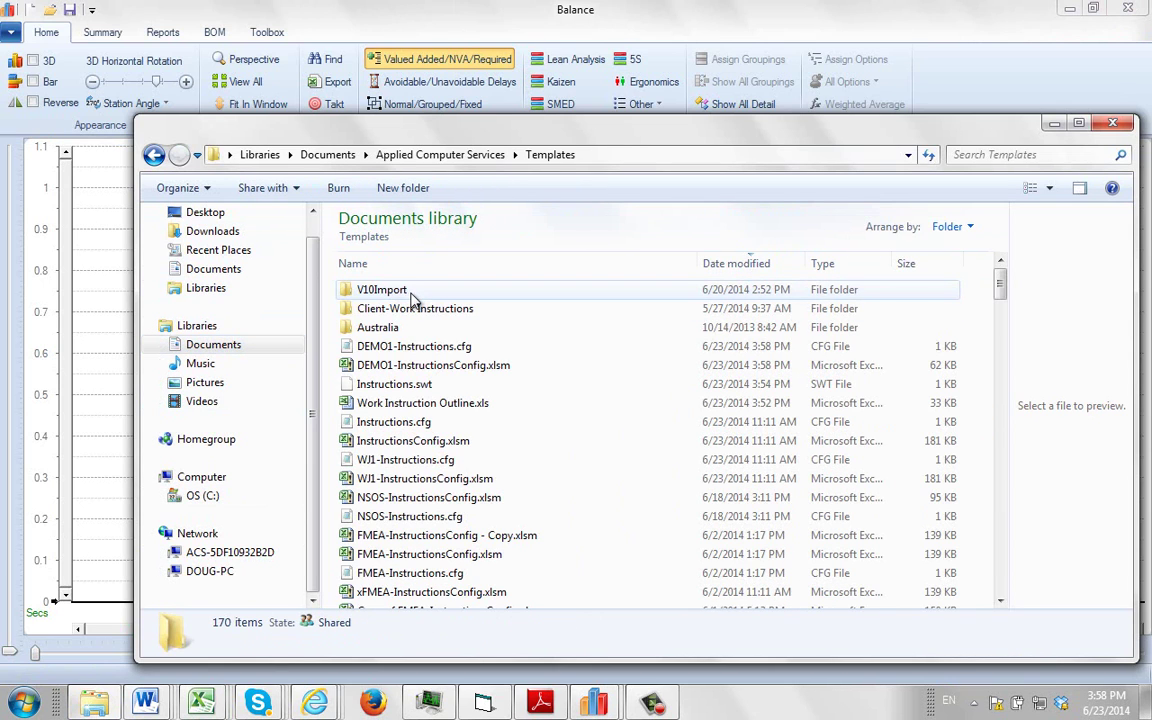
pyautogui.click(738, 268)
pyautogui.click(741, 268)
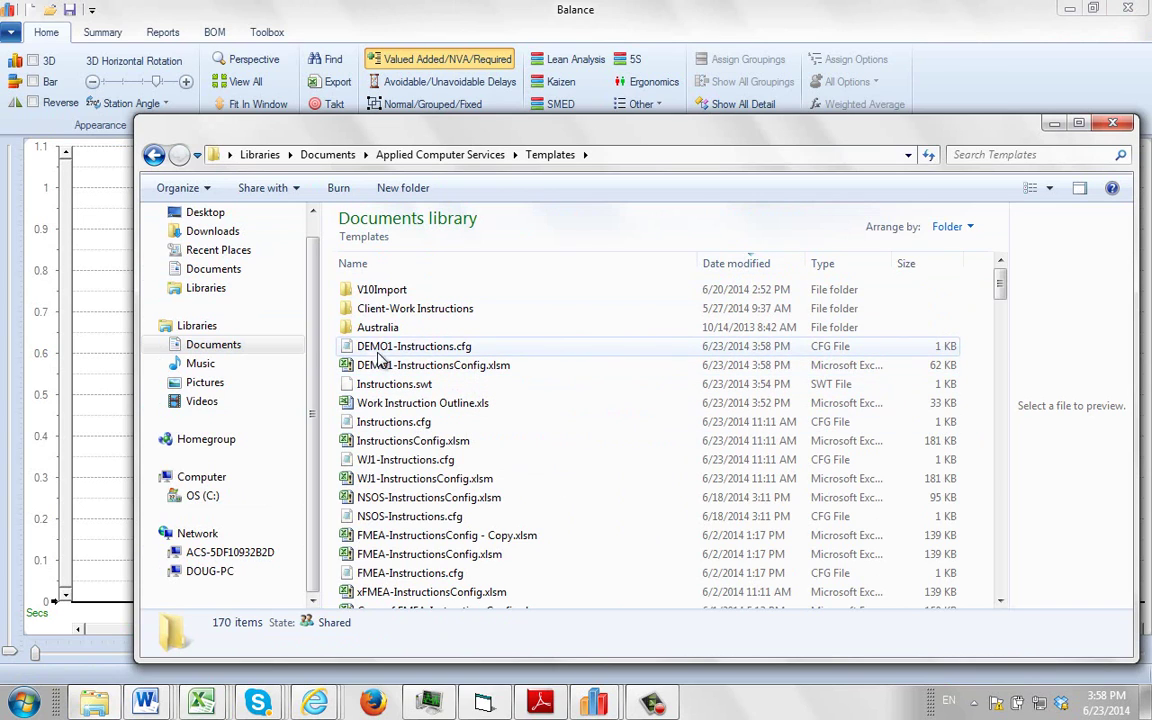
# - Open DEMO1-Instructions.cfg in Notepad++ and examine the cell positions saved for each data field
pyautogui.click(463, 350)
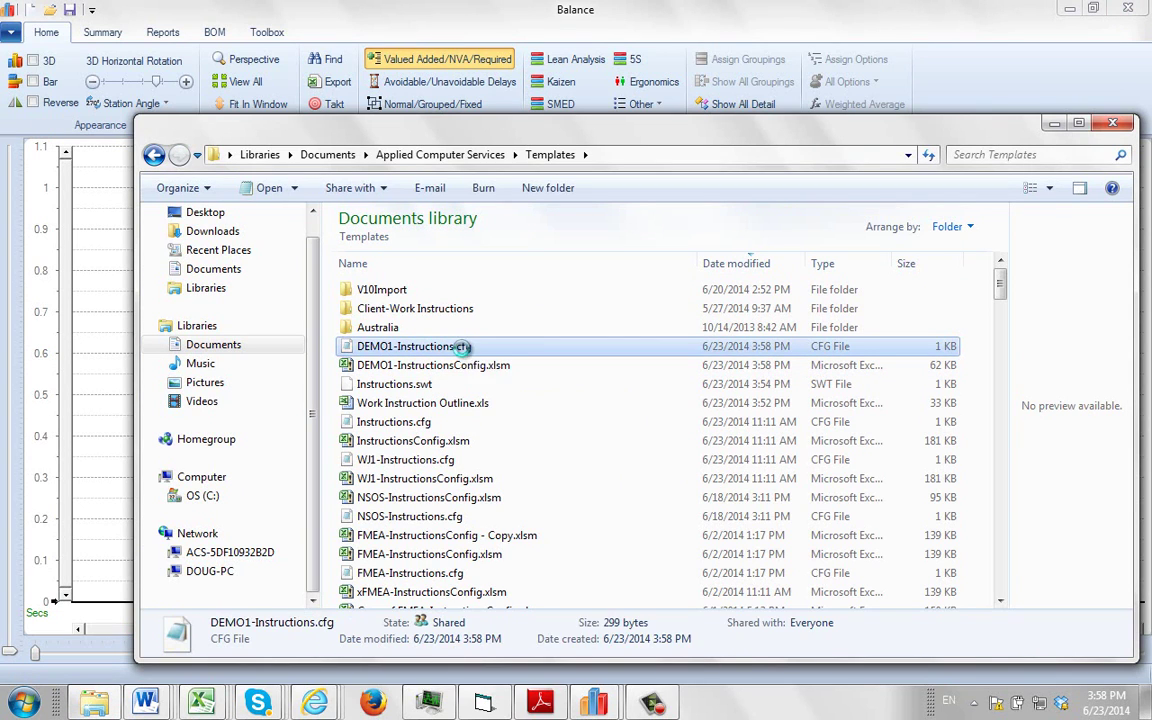
pyautogui.rightClick(463, 350)
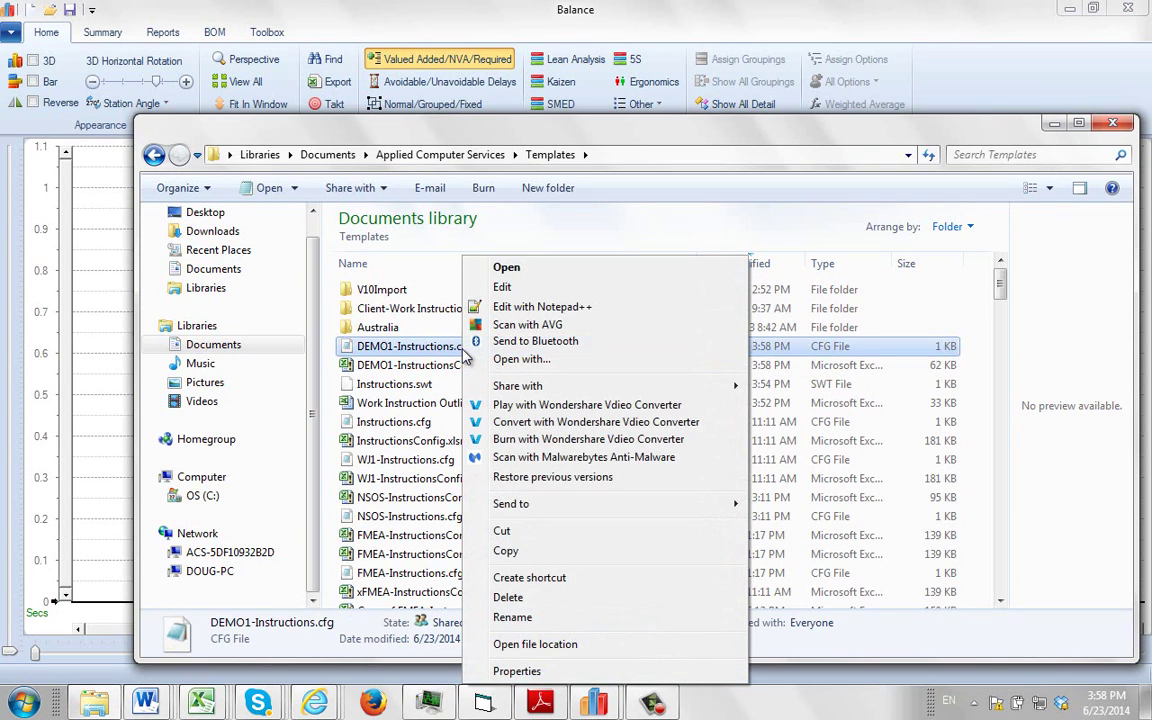
pyautogui.click(548, 306)
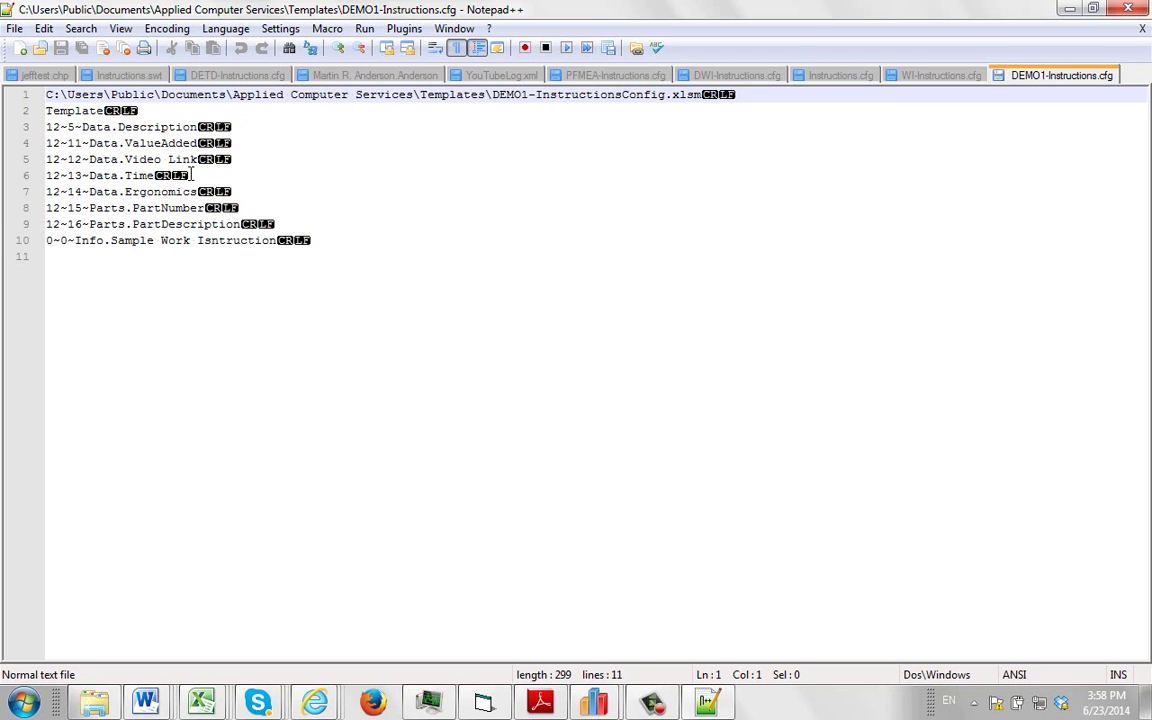
# - Minimize Notepad++ and Windows Explorer, and accept the Defaults dialog in the Balance window
pyautogui.click(1069, 8)
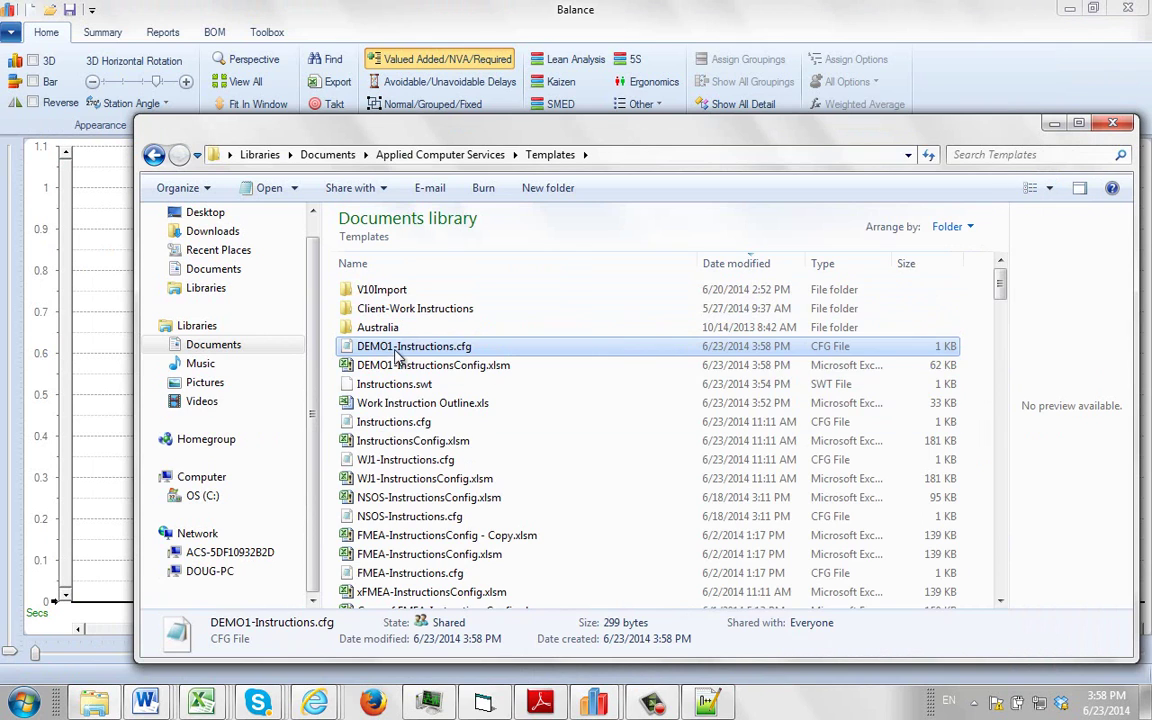
pyautogui.click(1054, 122)
pyautogui.click(572, 436)
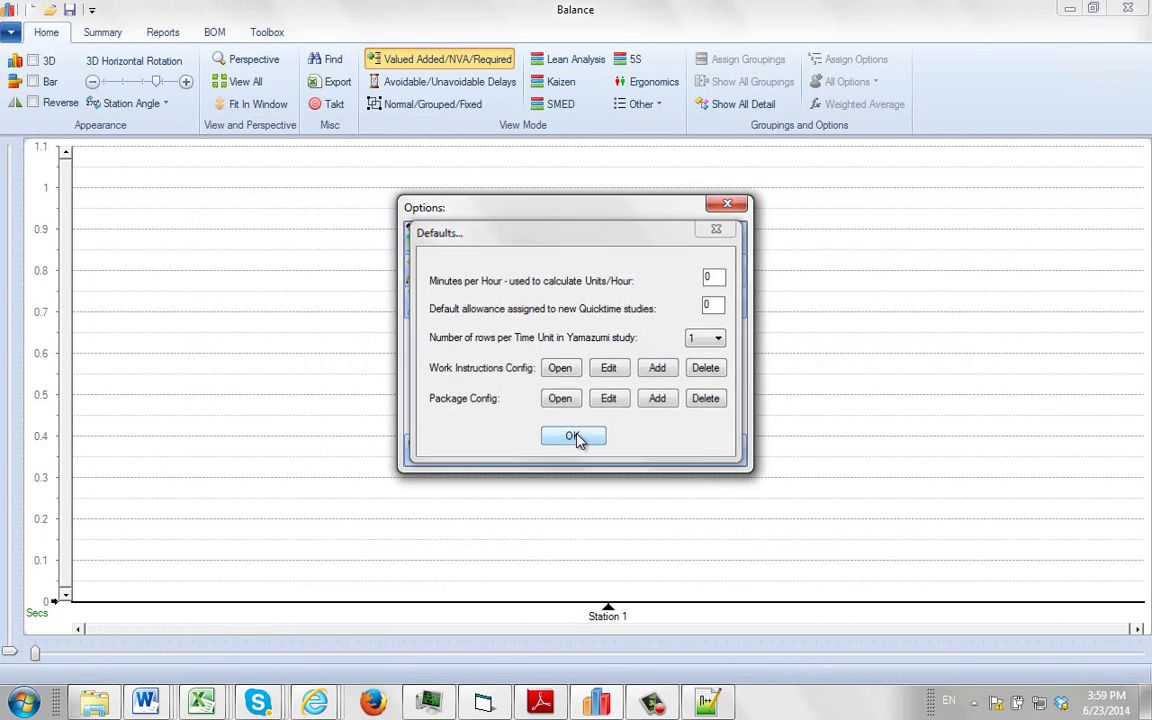
# - Close the Options dialog and open the recent balance PART PRODUCTION-BOM Demo
pyautogui.click(727, 206)
pyautogui.click(9, 33)
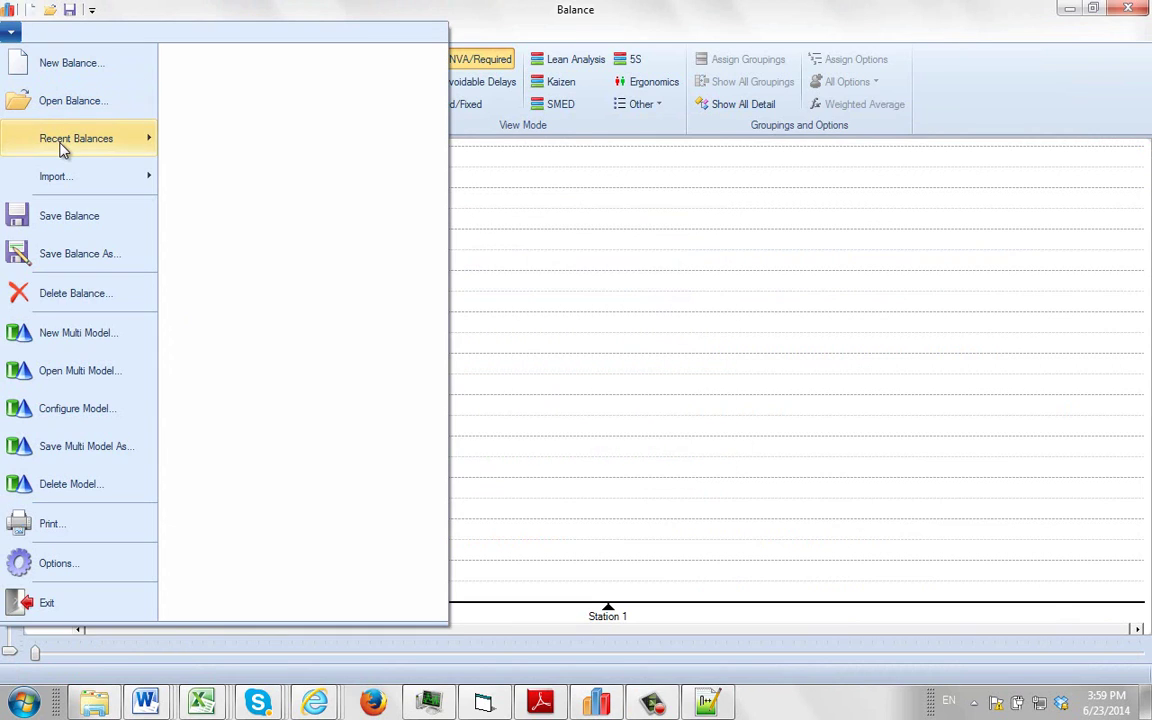
pyautogui.moveTo(62, 145)
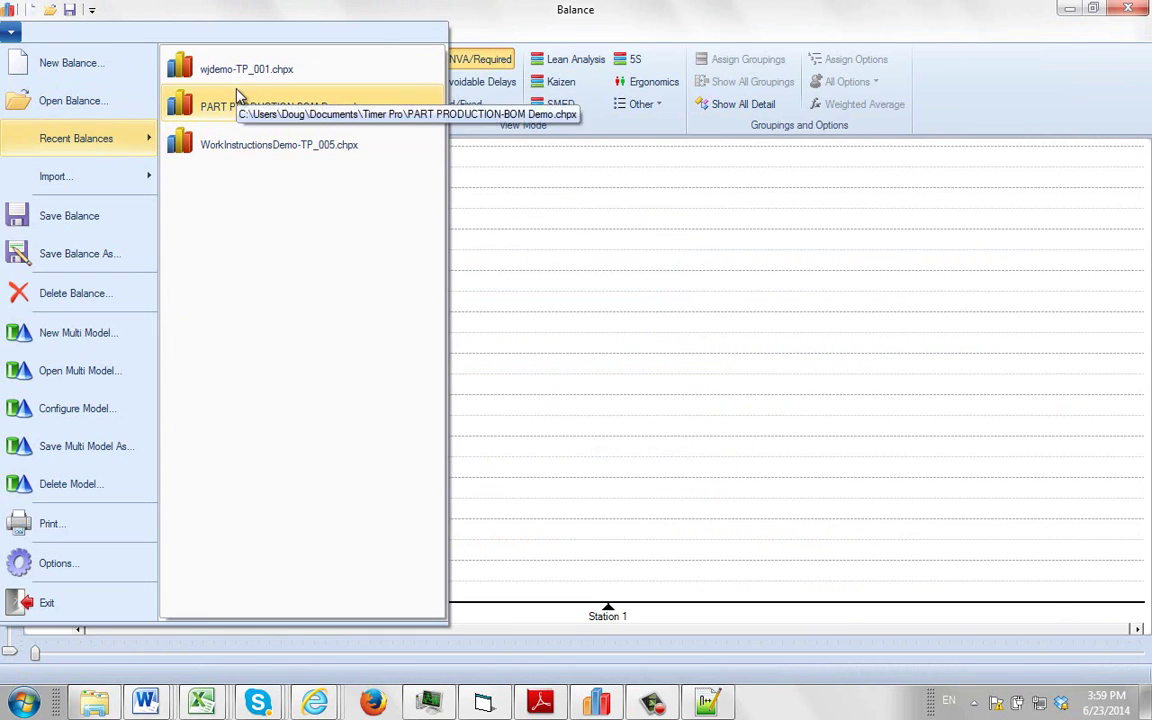
pyautogui.click(238, 104)
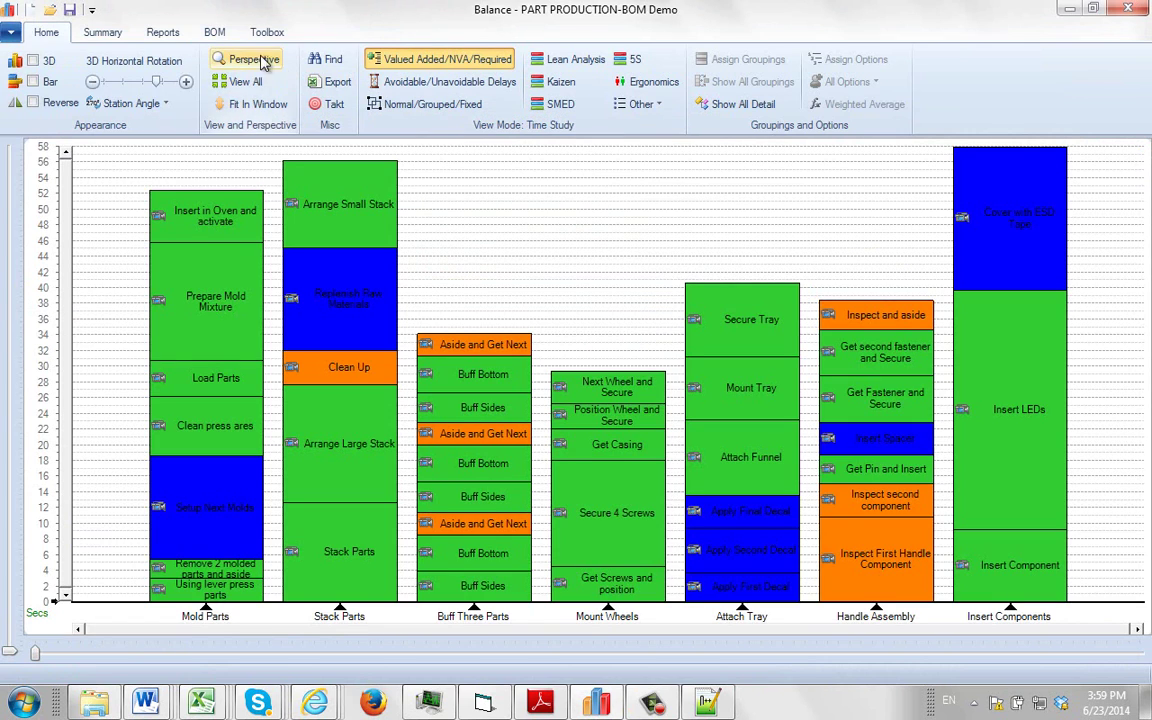
# - Start a Work Instructions export of the balance using the Sample Work Isntruction type
pyautogui.click(117, 34)
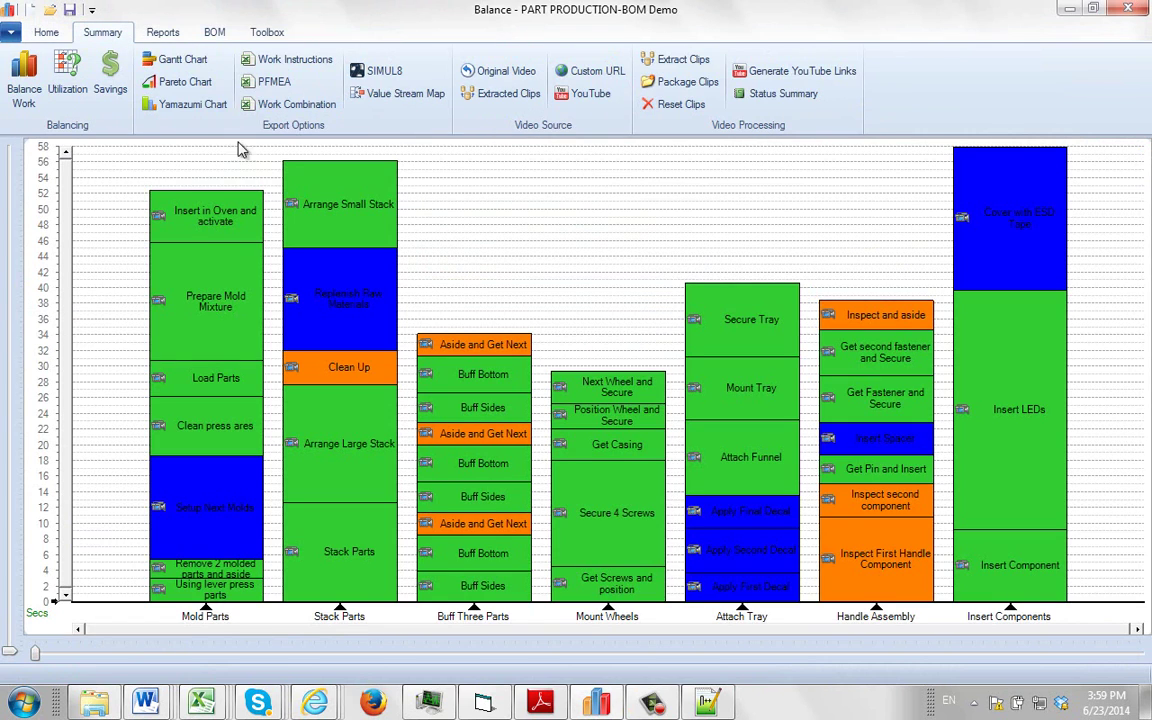
pyautogui.click(283, 64)
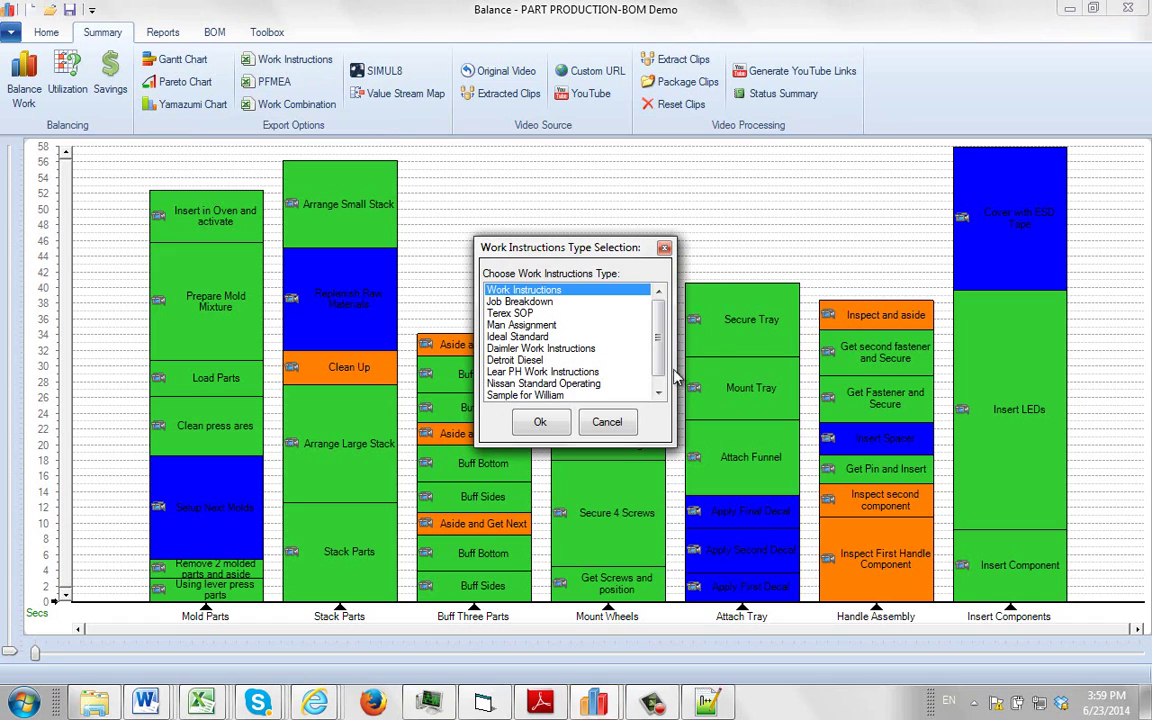
pyautogui.scroll(-1, 540, 360)
pyautogui.click(540, 397)
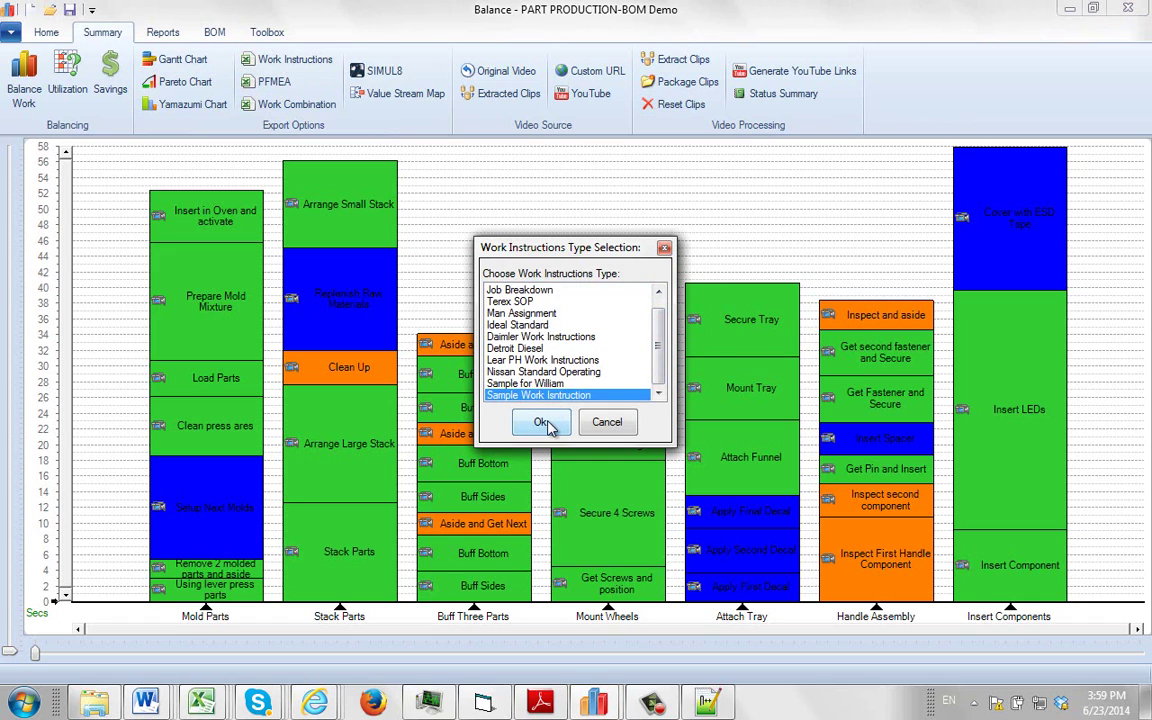
pyautogui.click(540, 422)
# - Name the output Excel file wi1 in the Work Instructions folder and generate the work instructions without HTML or PDF files
pyautogui.click(788, 335)
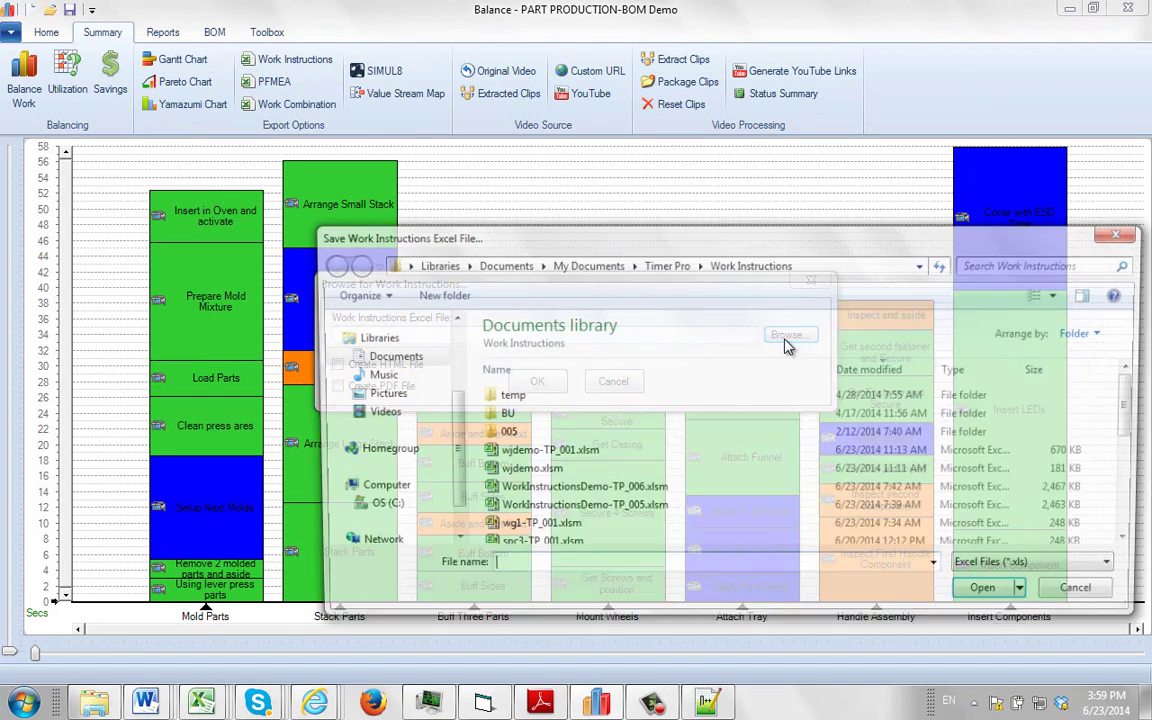
pyautogui.write('w')
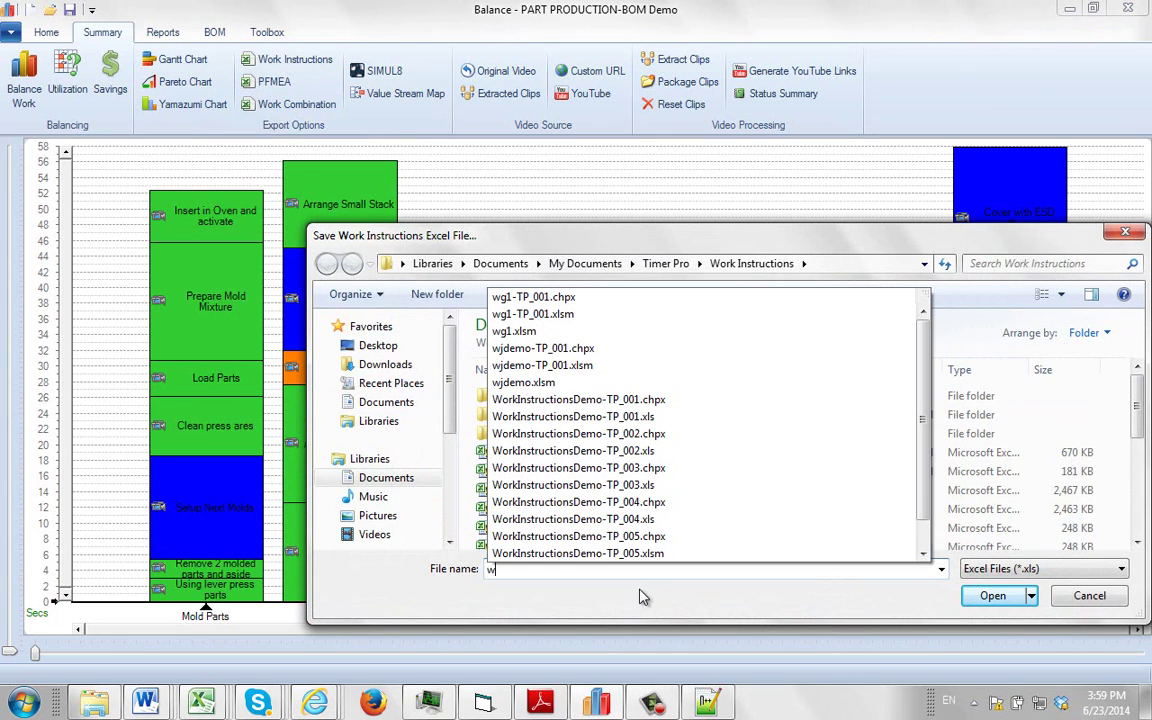
pyautogui.write('i1')
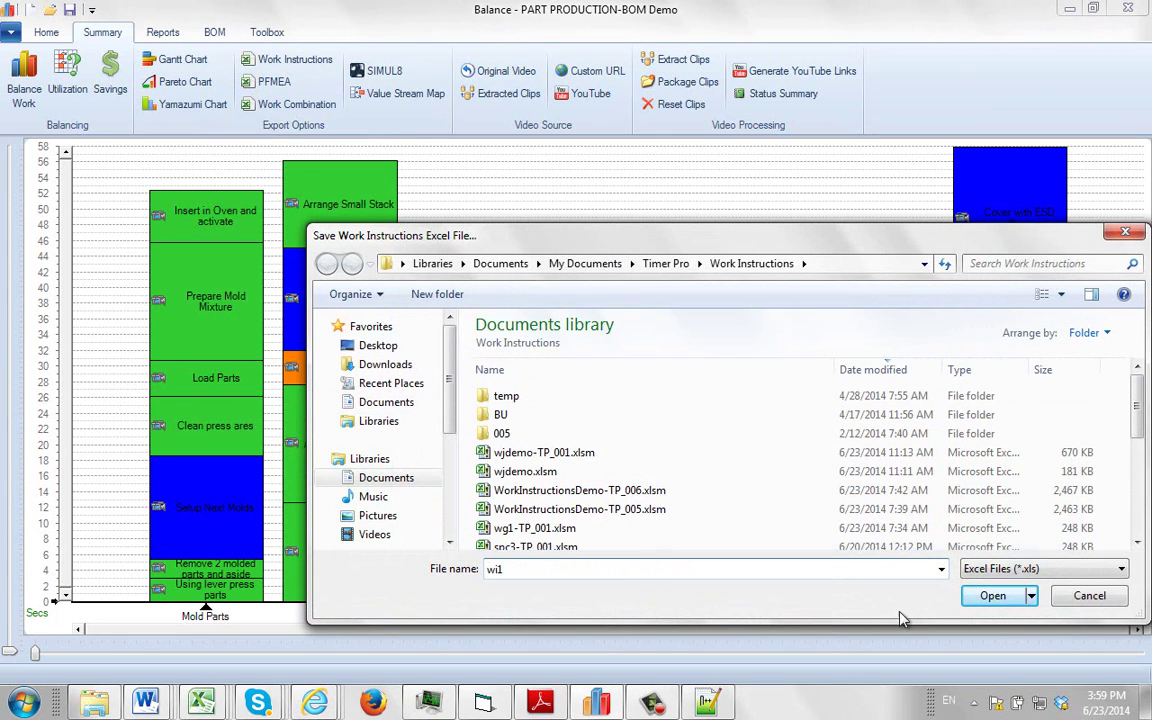
pyautogui.click(992, 598)
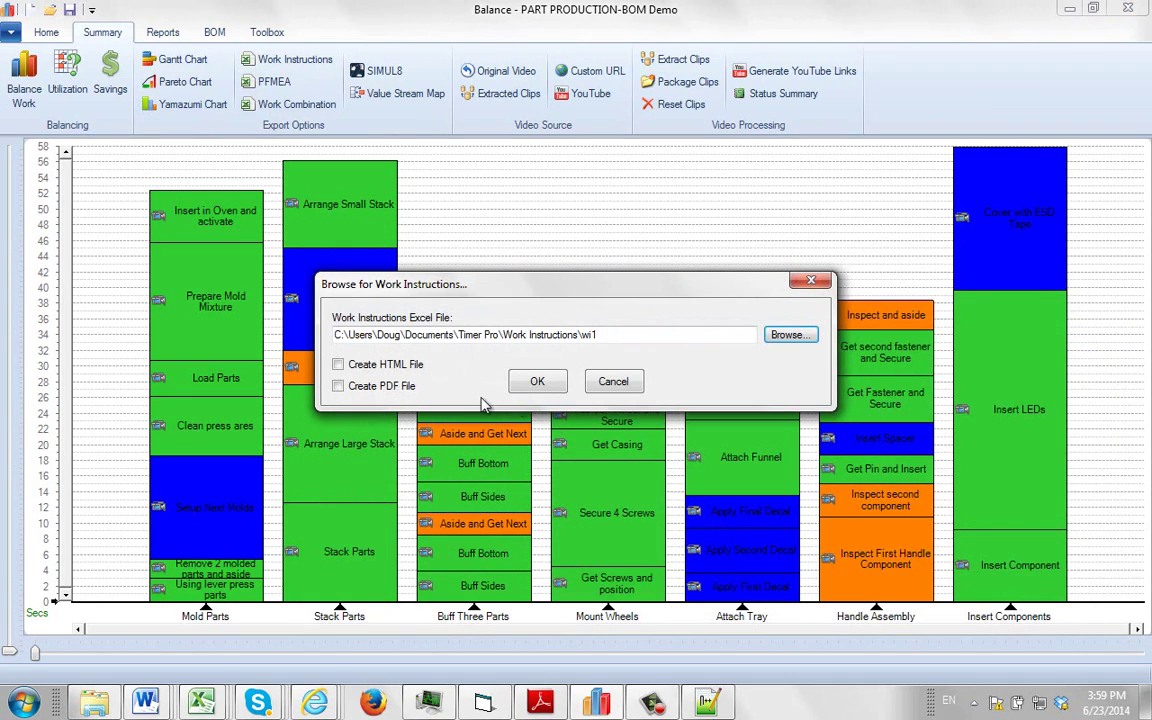
pyautogui.click(537, 381)
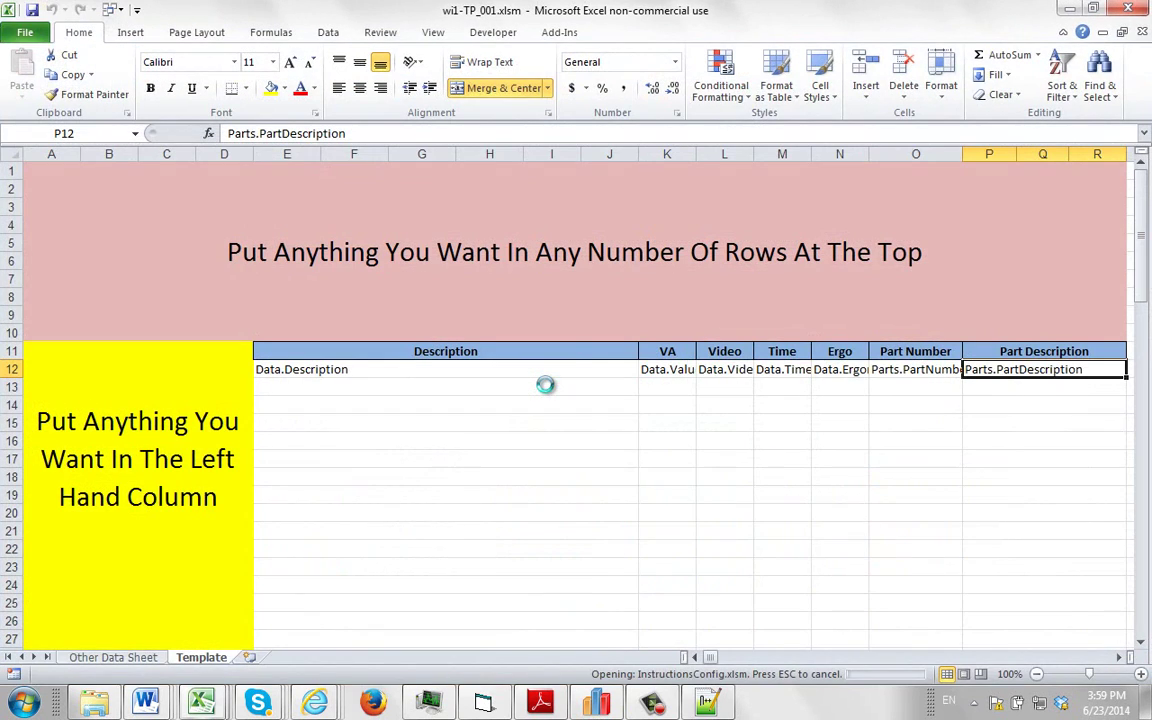